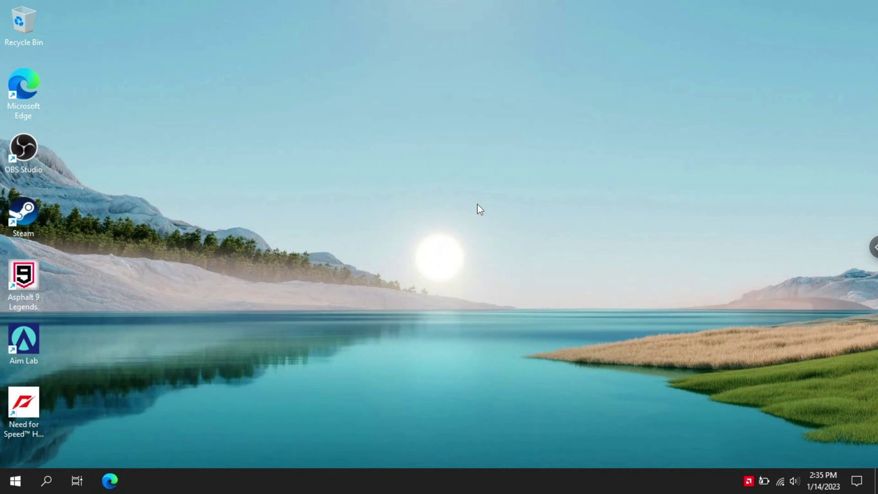
- Search the web for "amd drivers" in Microsoft Edge and open the AMD Drivers and Support page
{"action": "left_click", "coordinate": [118, 485]}
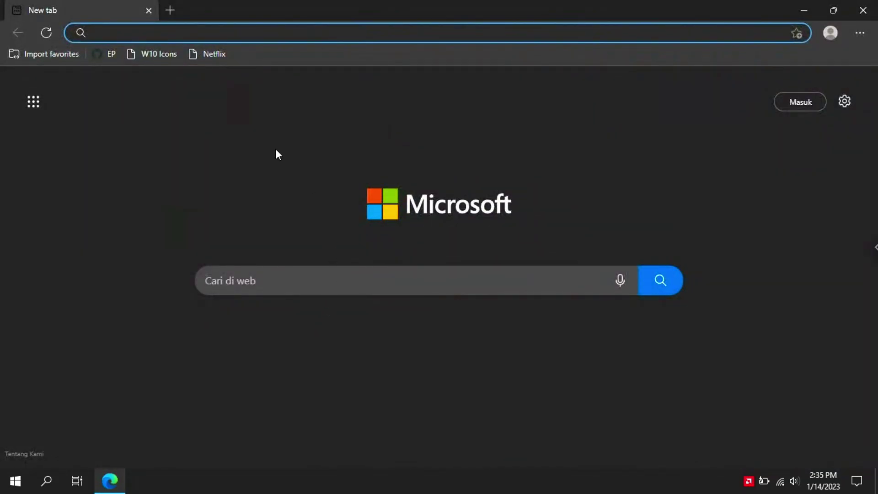
{"action": "type", "text": "amd "}
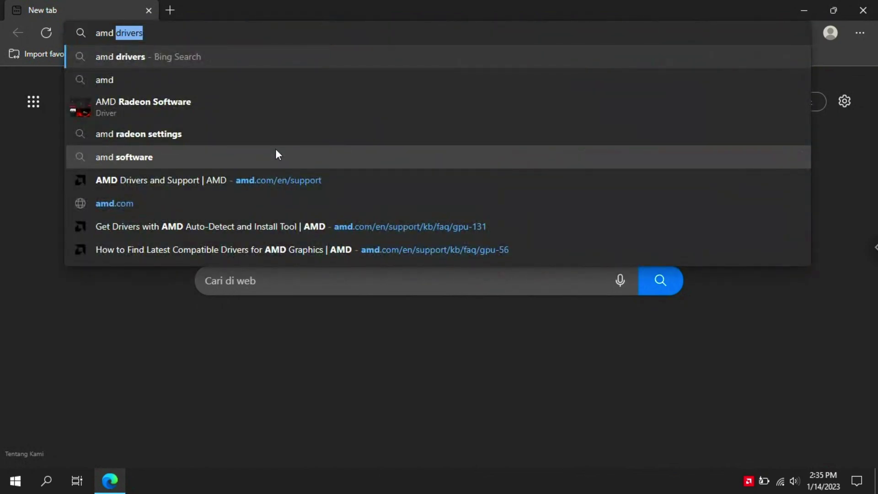
{"action": "type", "text": "sd"}
{"action": "key", "text": "BackSpace"}
{"action": "key", "text": "BackSpace"}
{"action": "type", "text": "dricers"}
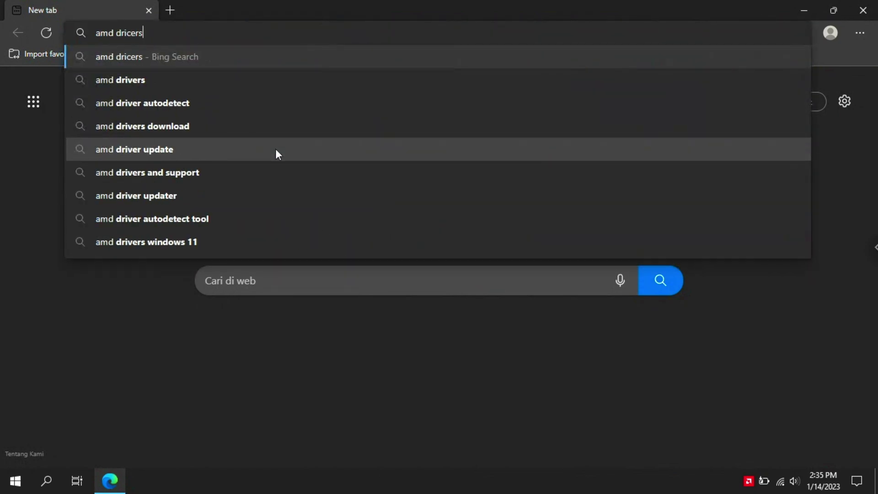
{"action": "key", "text": "Down"}
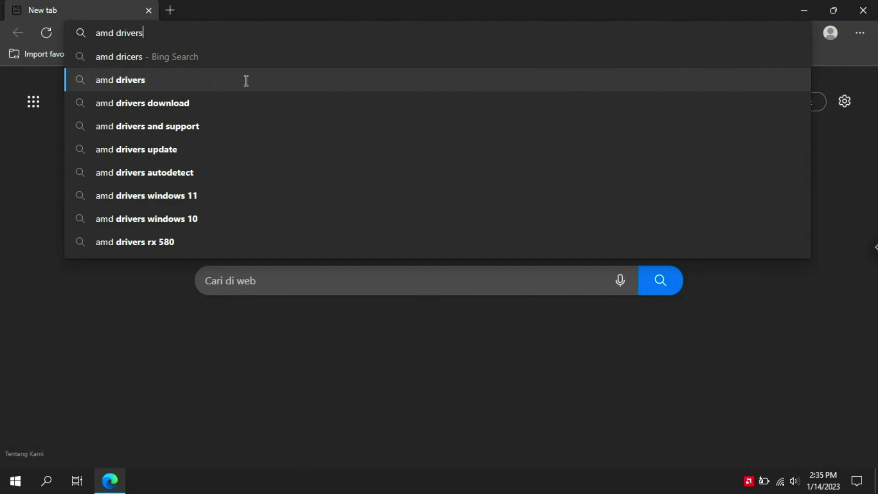
{"action": "key", "text": "Return"}
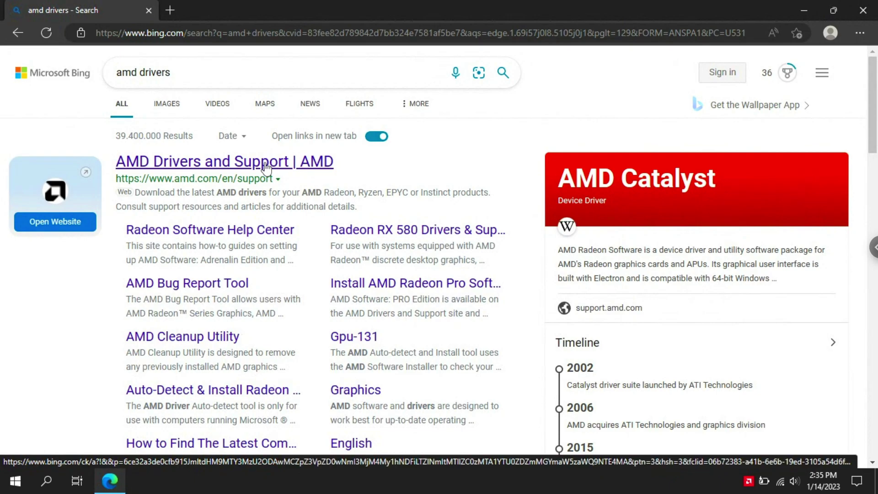
{"action": "left_click", "coordinate": [266, 165]}
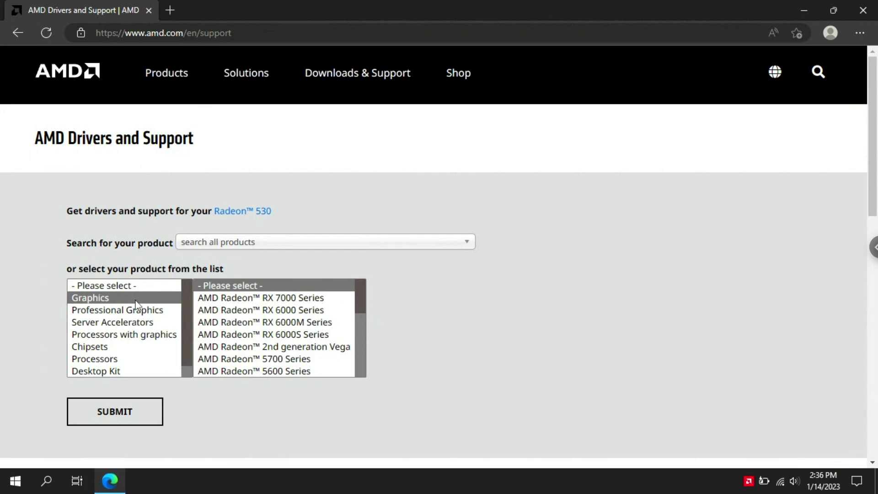
- View the driver page for Graphics, Radeon 500 Series, Radeon 500 Series, Radeon 530, and close the browser
{"action": "left_click_drag", "start_coordinate": [359, 302], "coordinate": [361, 348]}
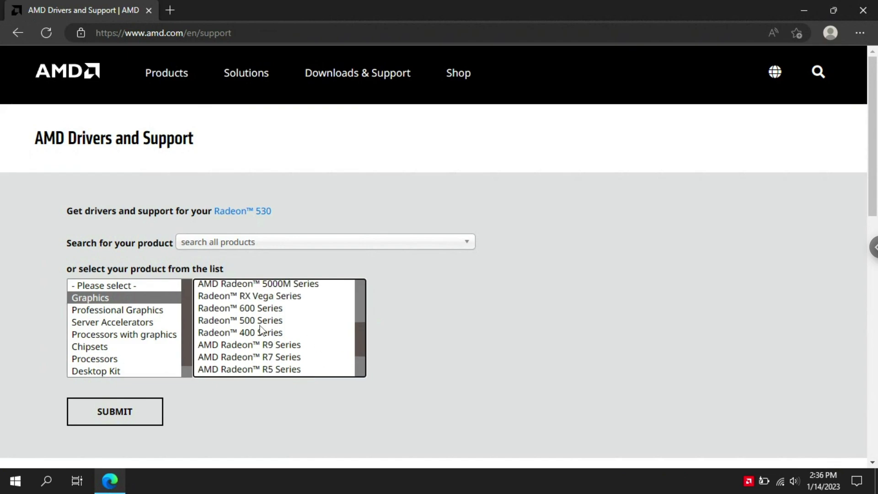
{"action": "left_click", "coordinate": [257, 320]}
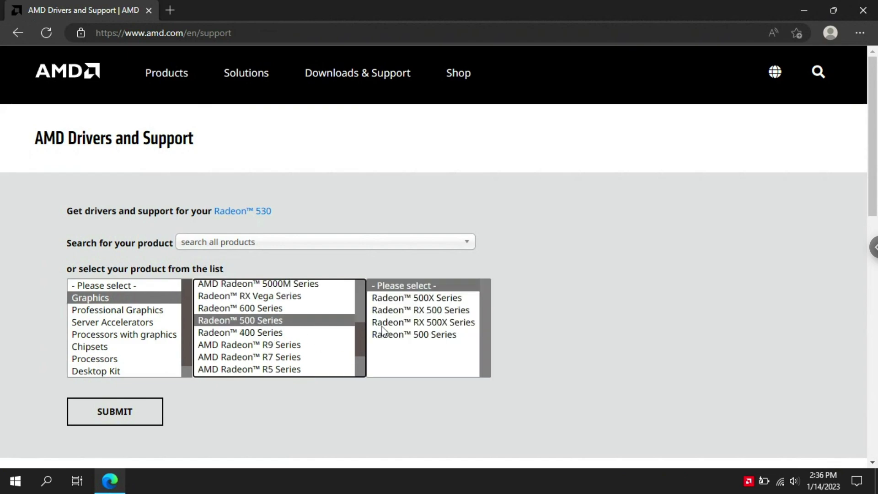
{"action": "left_click", "coordinate": [423, 335]}
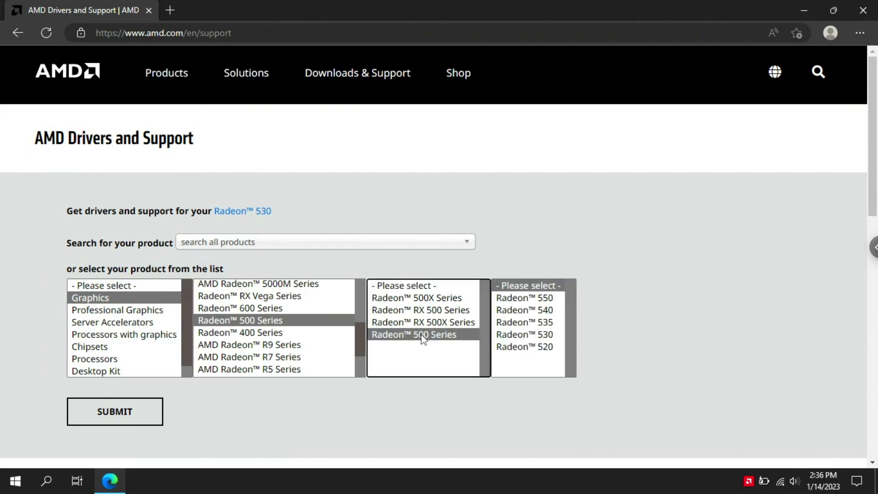
{"action": "left_click", "coordinate": [526, 336]}
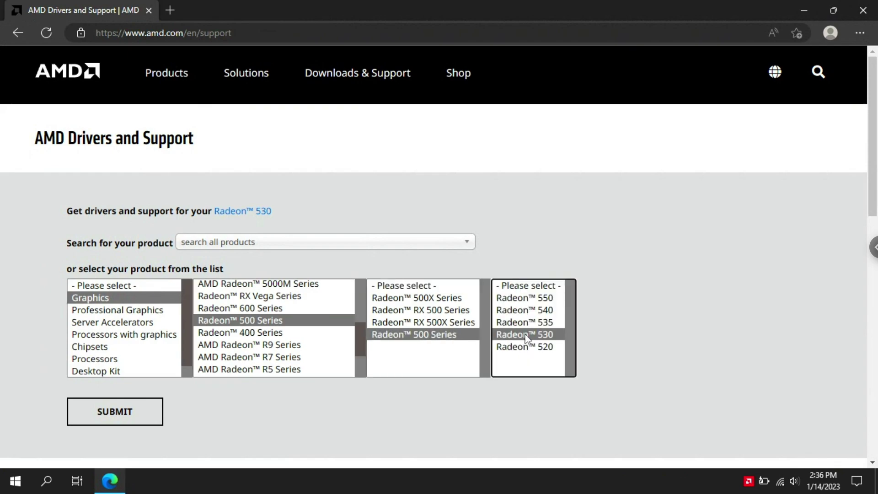
{"action": "left_click", "coordinate": [150, 414]}
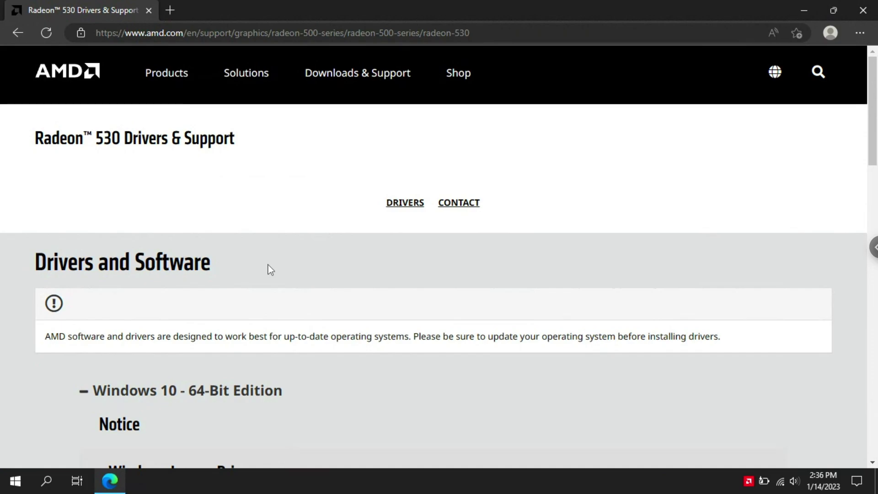
{"action": "scroll", "coordinate": [267, 265], "scroll_direction": "down", "scroll_amount": 2}
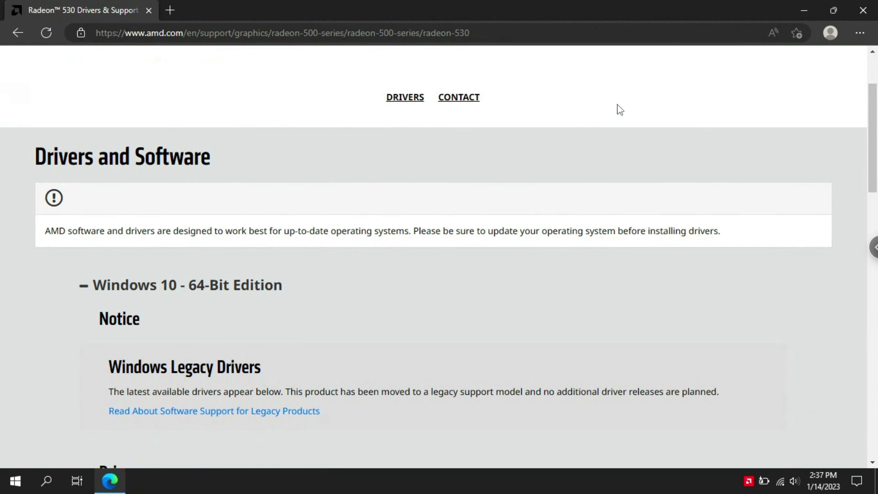
{"action": "left_click", "coordinate": [859, 14]}
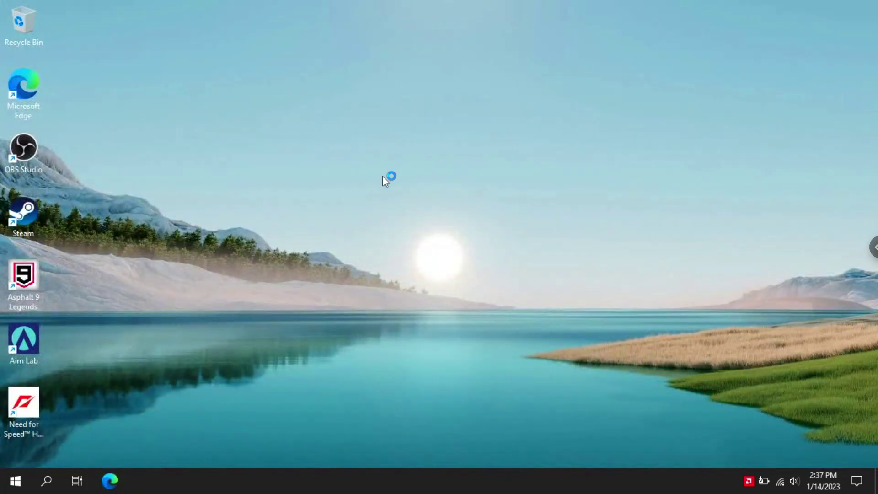
- Open AMD Radeon Software from the desktop and maximize its window
{"action": "right_click", "coordinate": [417, 194]}
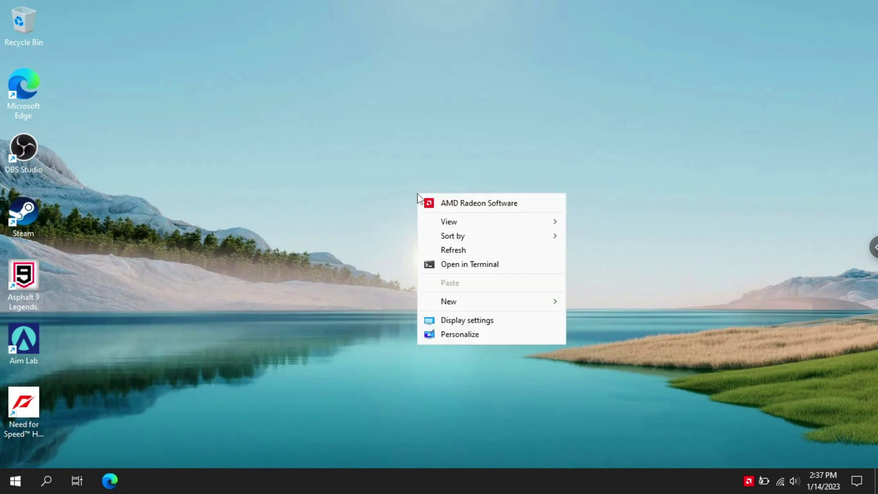
{"action": "left_click", "coordinate": [471, 206]}
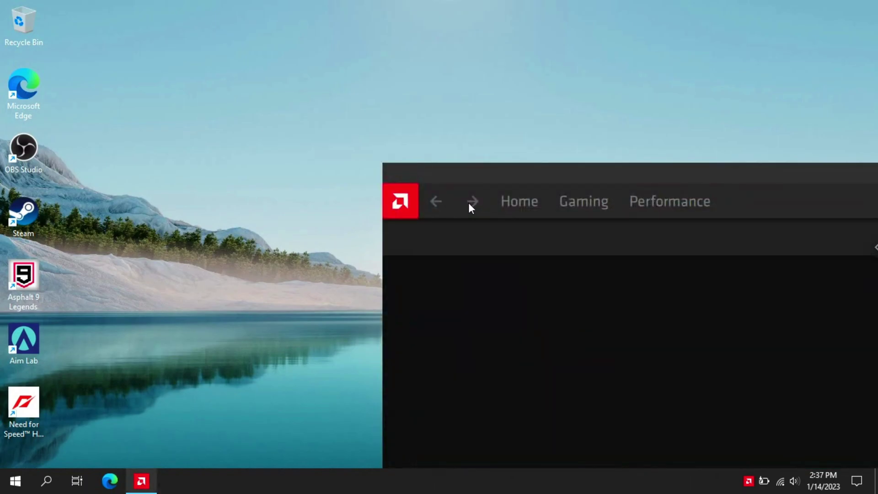
{"action": "left_click_drag", "start_coordinate": [599, 175], "coordinate": [275, 133]}
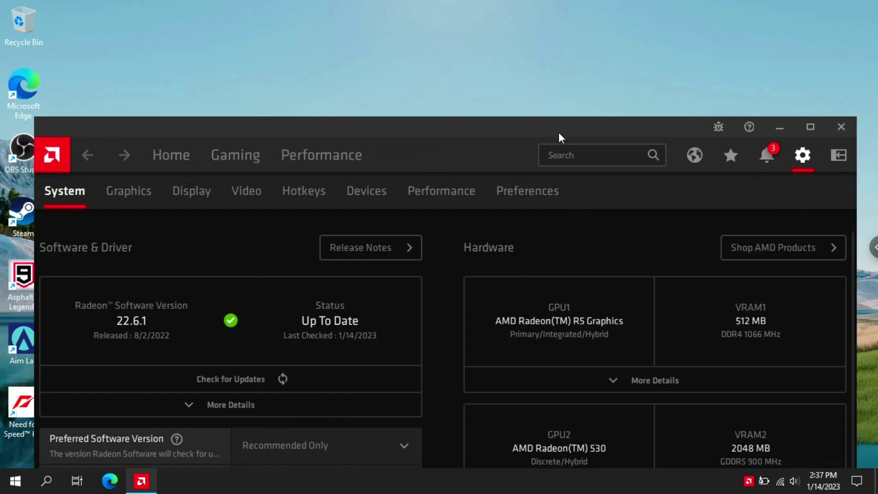
{"action": "left_click", "coordinate": [817, 131]}
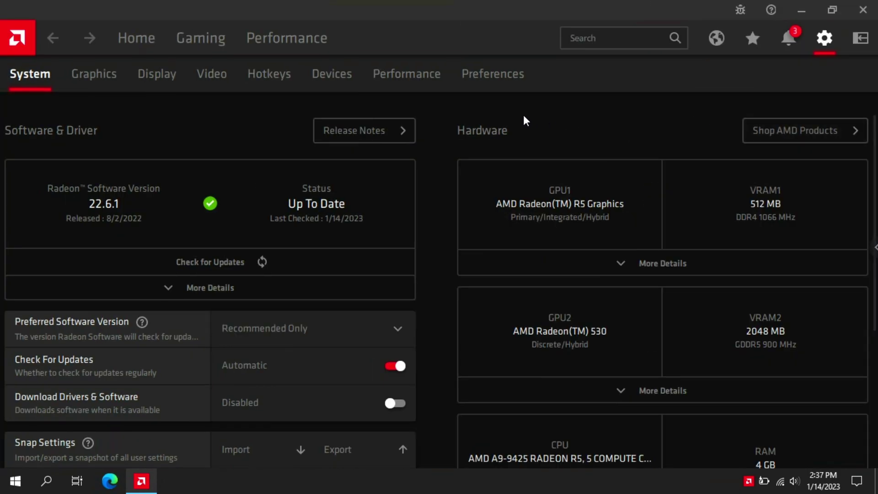
- Apply the eSports graphics profile in the global graphics settings
{"action": "left_click", "coordinate": [146, 40]}
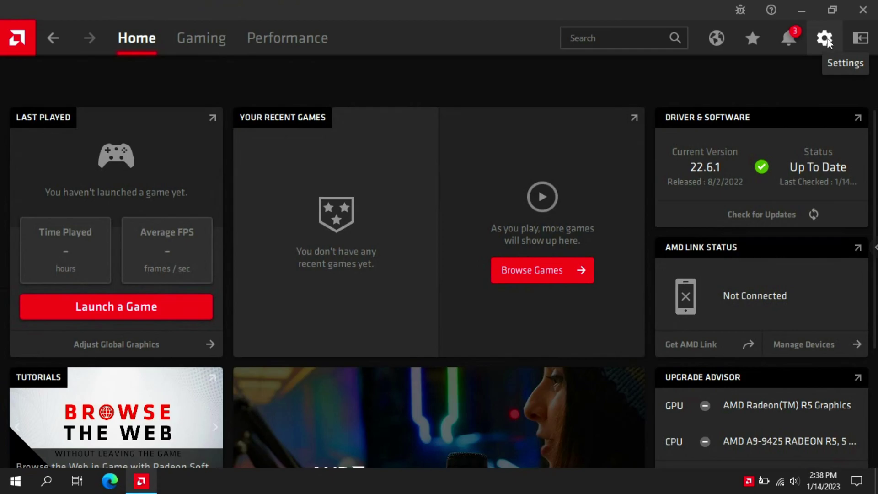
{"action": "left_click", "coordinate": [825, 38]}
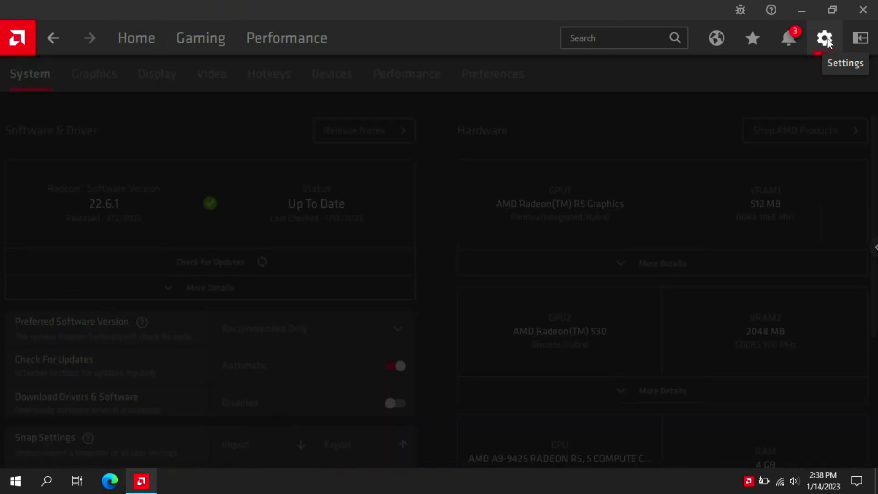
{"action": "left_click", "coordinate": [112, 79]}
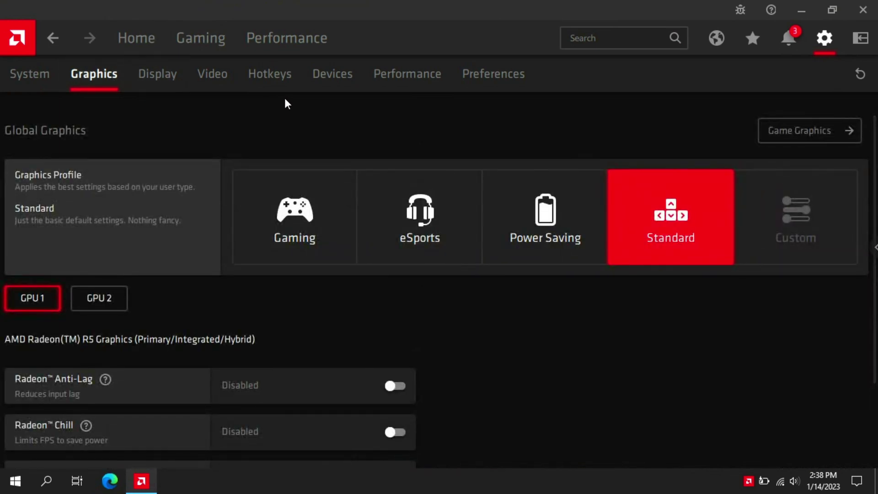
{"action": "left_click", "coordinate": [442, 223]}
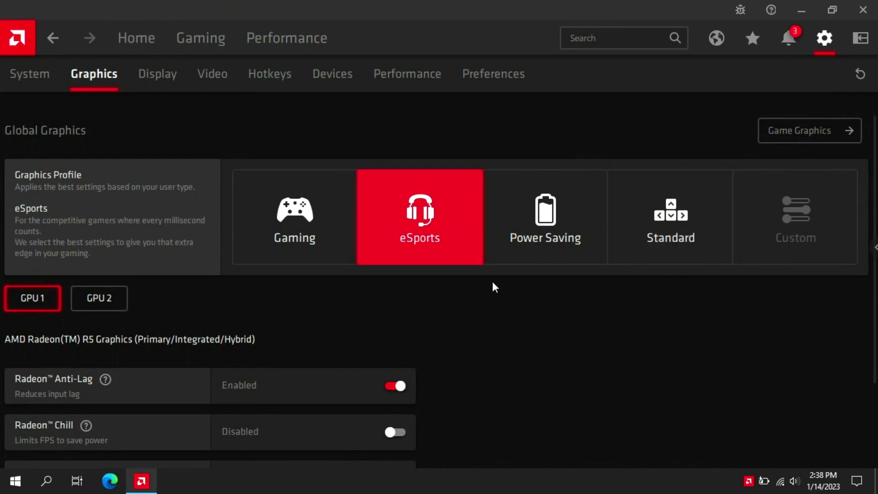
- Expand the advanced graphics settings for GPU 1 and set Wait for Vertical Refresh to Always off
{"action": "scroll", "coordinate": [504, 308], "scroll_direction": "down", "scroll_amount": 2}
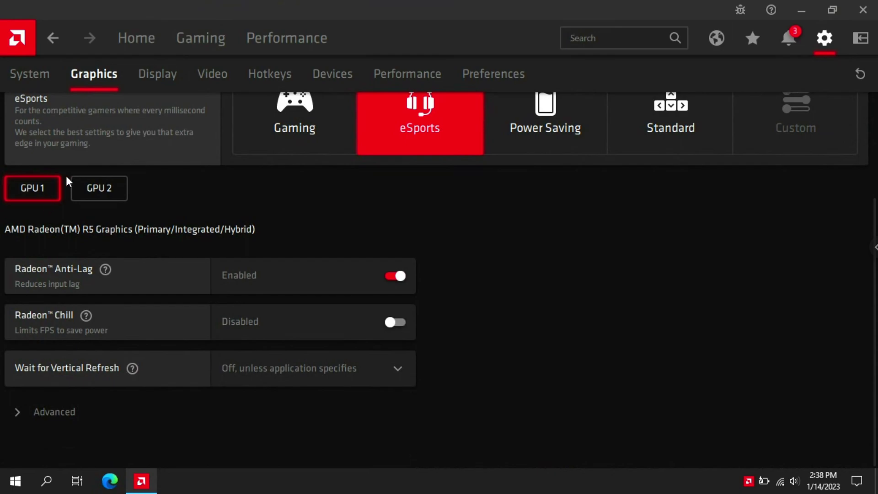
{"action": "left_click", "coordinate": [42, 416]}
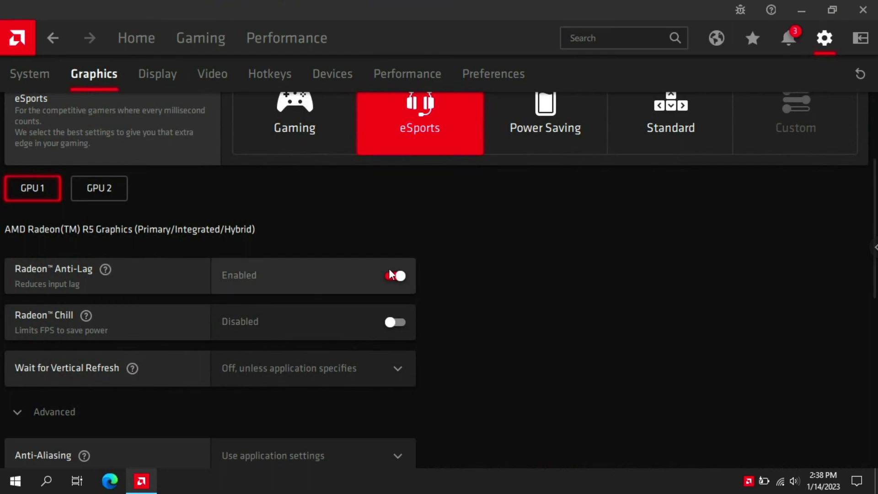
{"action": "scroll", "coordinate": [495, 245], "scroll_direction": "down", "scroll_amount": 2}
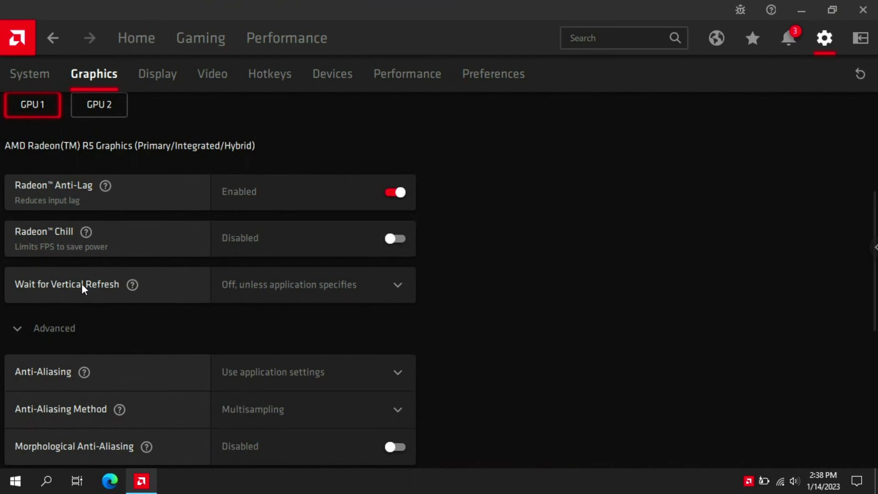
{"action": "left_click", "coordinate": [268, 287]}
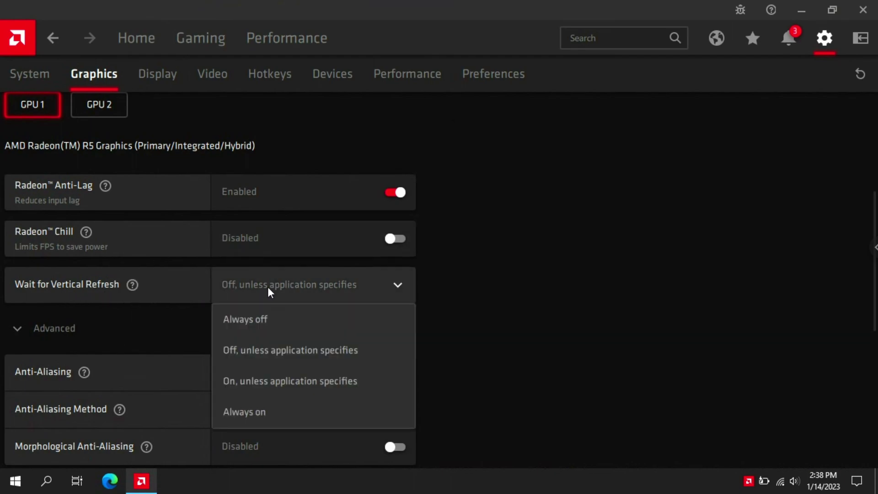
{"action": "left_click", "coordinate": [277, 322]}
- Set Anti-Aliasing to Use application settings and Anti-Aliasing Method to Multisampling
{"action": "scroll", "coordinate": [482, 318], "scroll_direction": "down", "scroll_amount": 5}
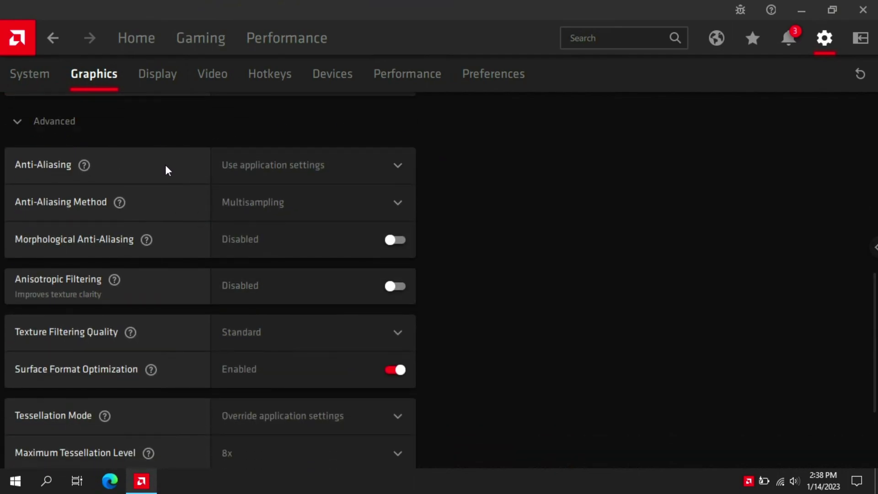
{"action": "left_click", "coordinate": [260, 161]}
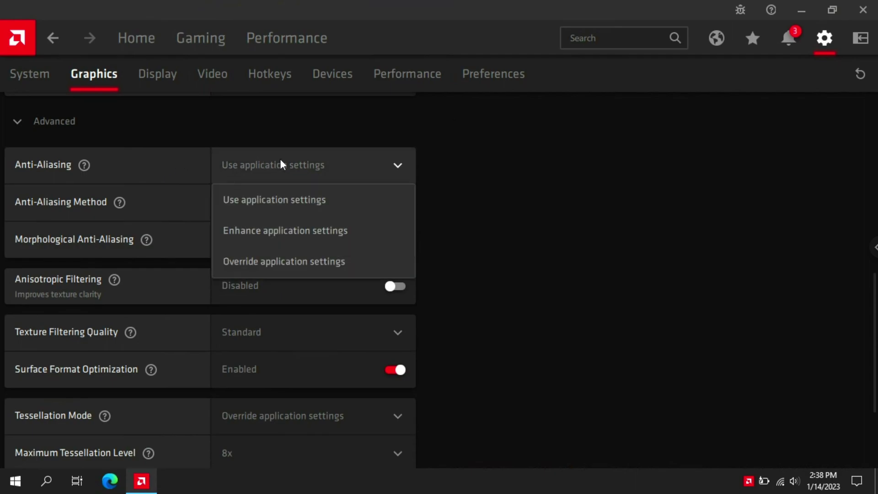
{"action": "left_click", "coordinate": [290, 199]}
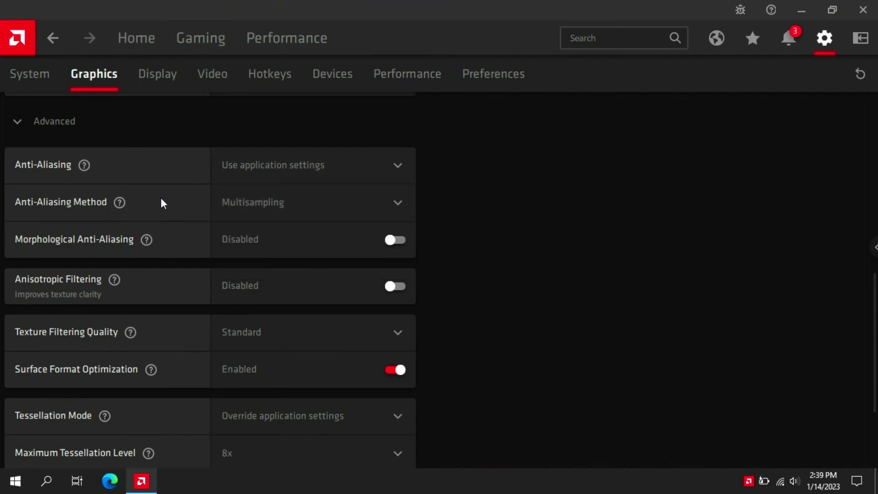
{"action": "left_click", "coordinate": [275, 201]}
{"action": "left_click", "coordinate": [275, 238]}
- Set Texture Filtering Quality to Performance
{"action": "scroll", "coordinate": [366, 292], "scroll_direction": "down", "scroll_amount": 3}
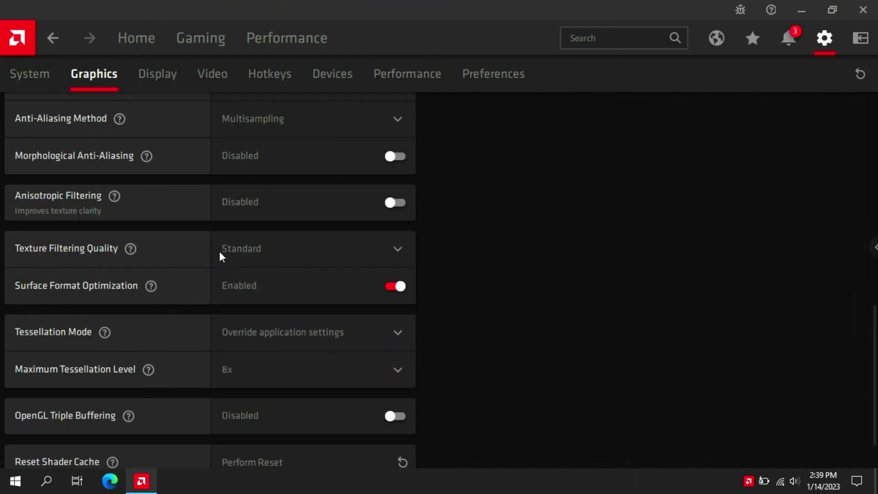
{"action": "left_click", "coordinate": [258, 254]}
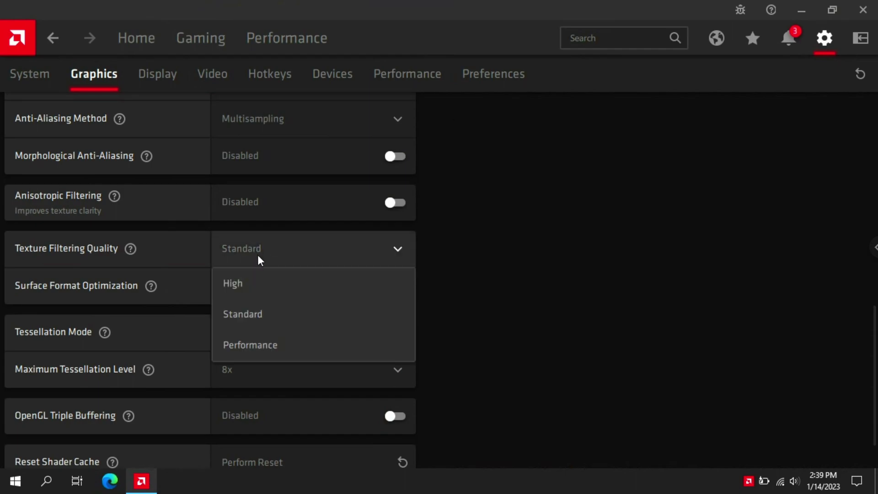
{"action": "left_click", "coordinate": [270, 344]}
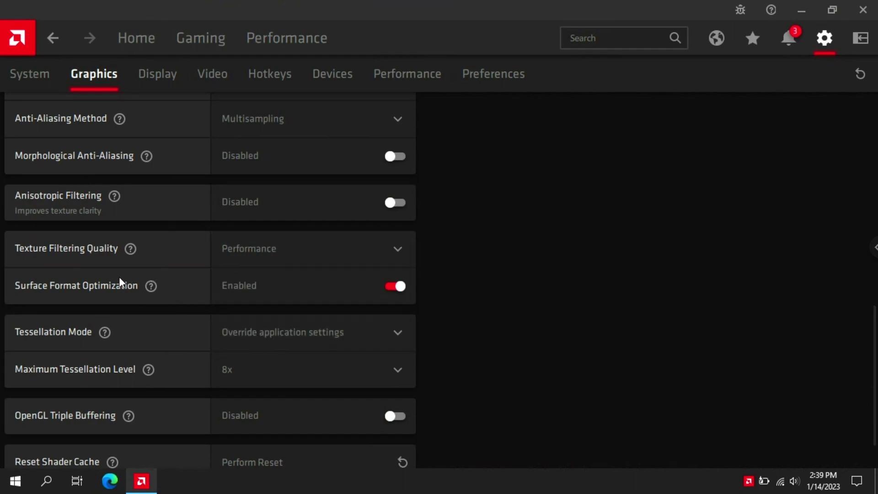
- Set GPU 1's Tessellation Mode to Override application settings and its Maximum Tessellation Level to Off
{"action": "mouse_move", "coordinate": [147, 288]}
{"action": "left_click", "coordinate": [288, 330]}
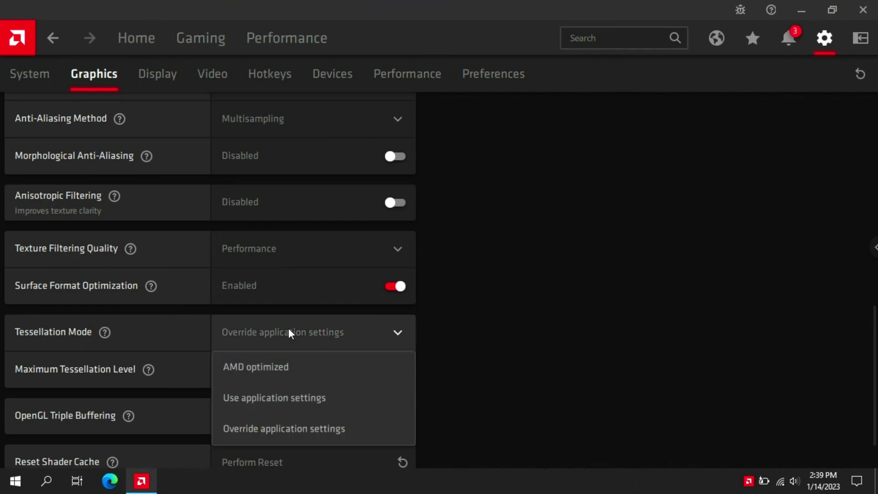
{"action": "left_click", "coordinate": [302, 428]}
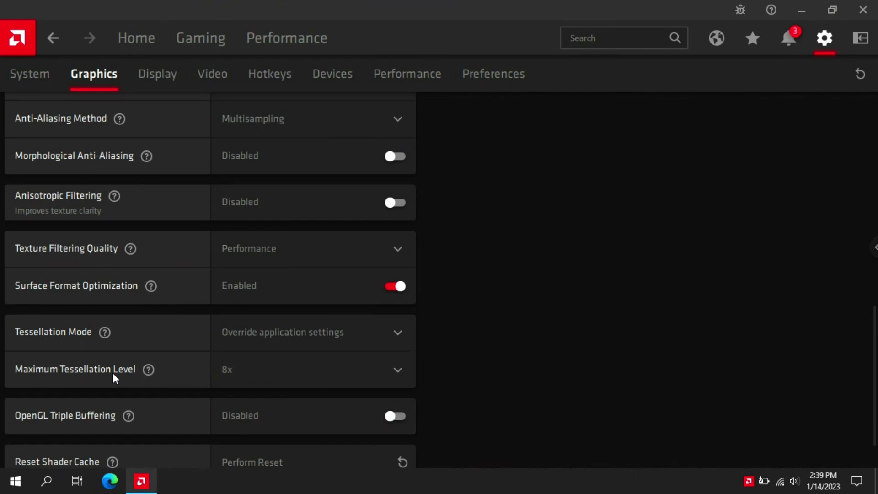
{"action": "scroll", "coordinate": [471, 329], "scroll_direction": "down", "scroll_amount": 1}
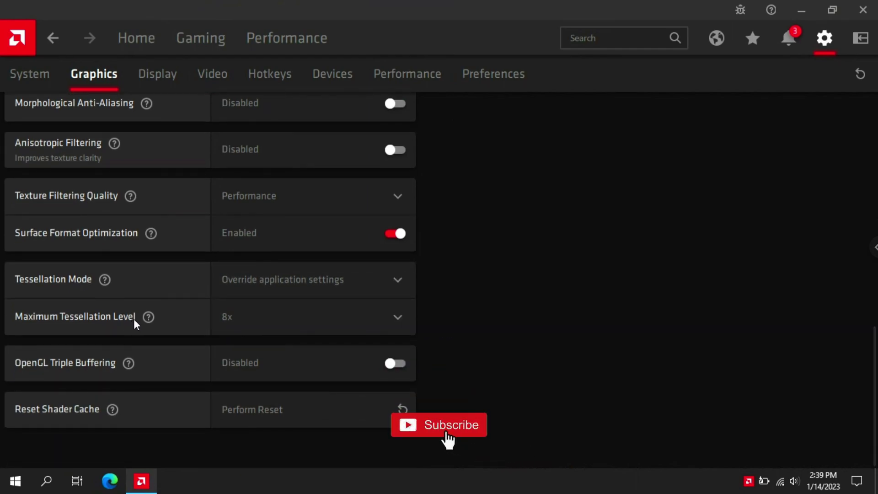
{"action": "left_click", "coordinate": [238, 320]}
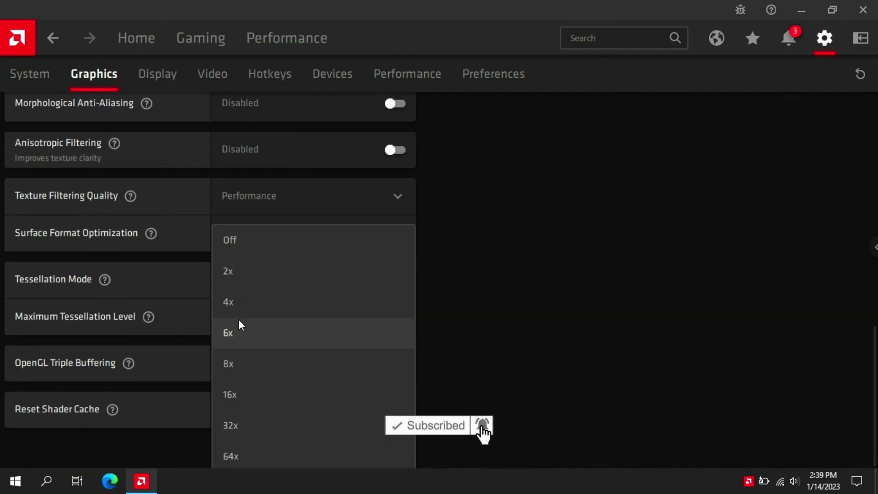
{"action": "left_click", "coordinate": [264, 246]}
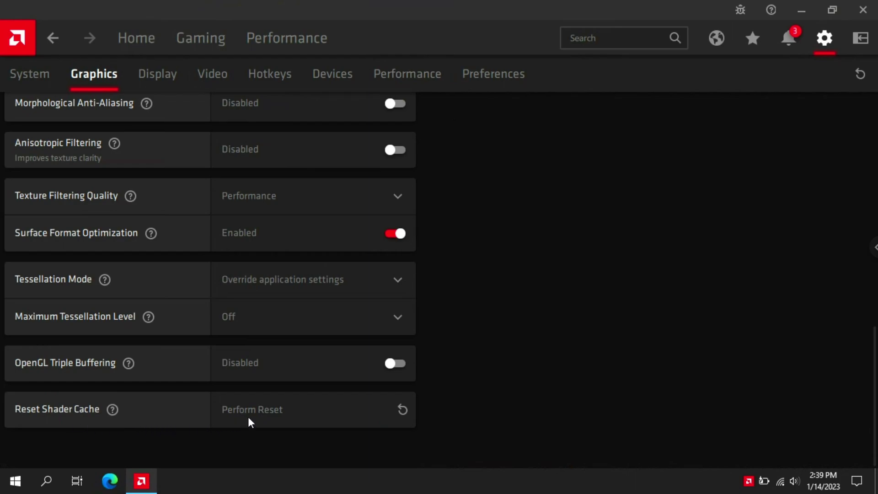
- Clear the shader cache for GPU 1 and switch to the graphics settings of GPU 2
{"action": "left_click", "coordinate": [347, 412]}
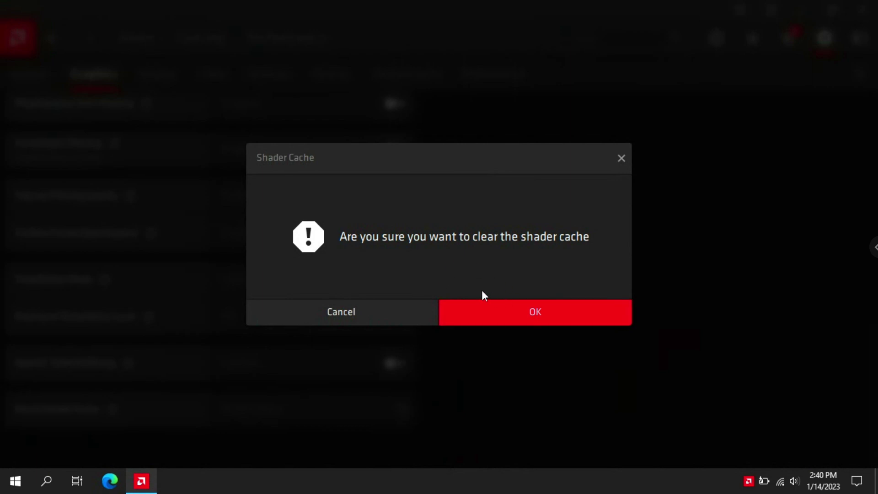
{"action": "left_click", "coordinate": [523, 314]}
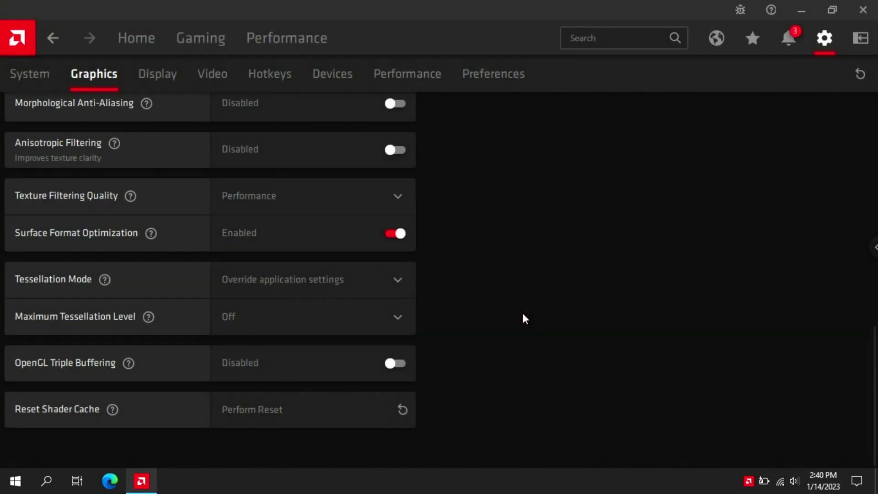
{"action": "scroll", "coordinate": [529, 355], "scroll_direction": "up", "scroll_amount": 1}
{"action": "scroll", "coordinate": [529, 354], "scroll_direction": "up", "scroll_amount": 10}
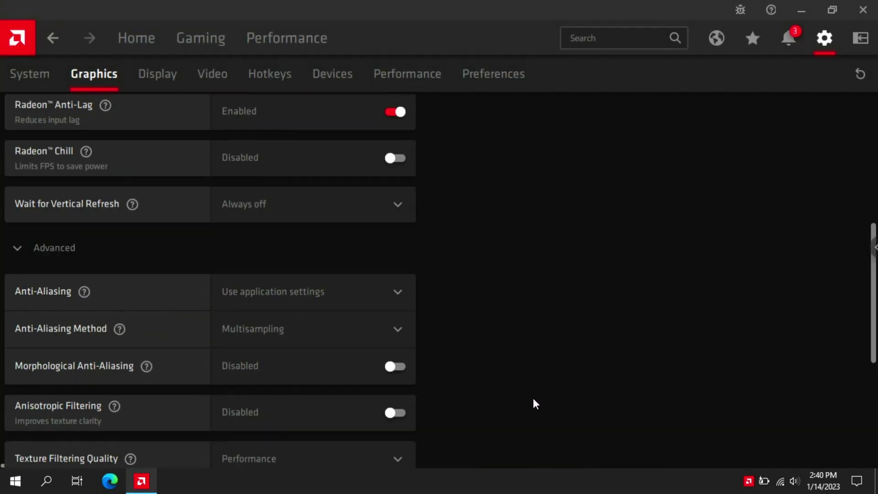
{"action": "scroll", "coordinate": [532, 413], "scroll_direction": "up", "scroll_amount": 1}
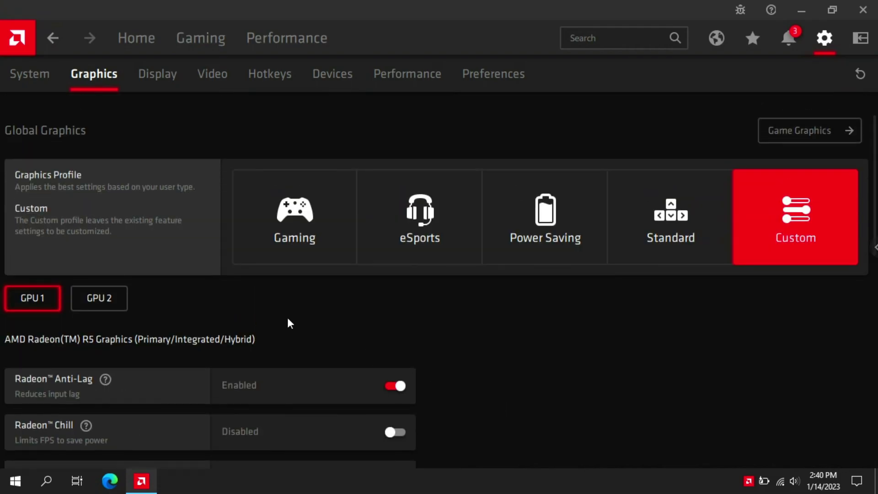
{"action": "left_click", "coordinate": [105, 297]}
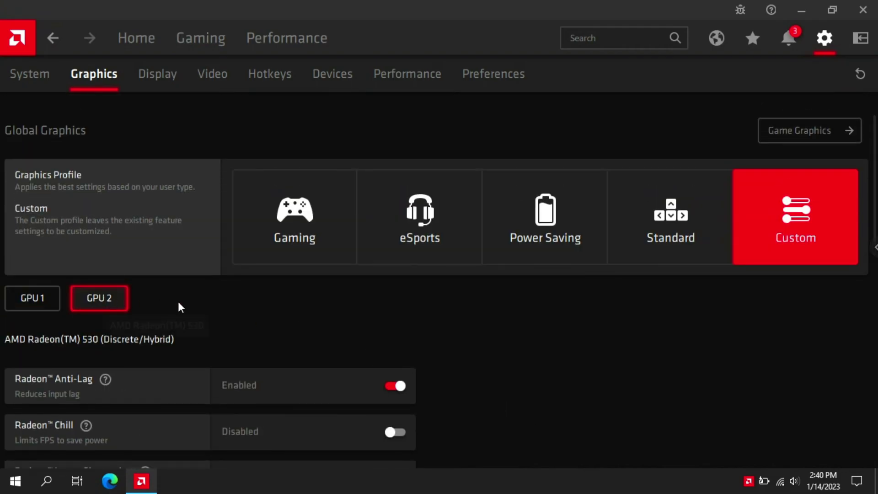
{"action": "scroll", "coordinate": [534, 343], "scroll_direction": "down", "scroll_amount": 1}
{"action": "scroll", "coordinate": [530, 340], "scroll_direction": "down", "scroll_amount": 2}
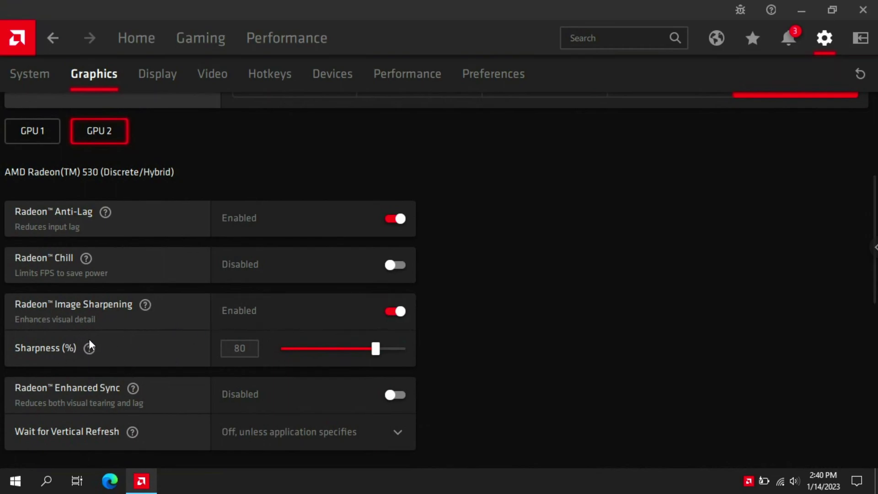
{"action": "double_click", "coordinate": [242, 349]}
{"action": "left_click", "coordinate": [424, 354]}
{"action": "scroll", "coordinate": [507, 359], "scroll_direction": "down", "scroll_amount": 3}
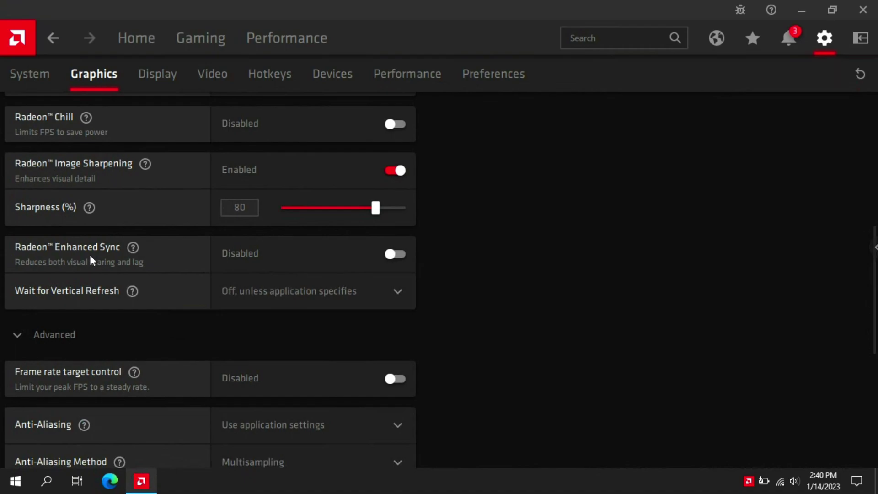
- Try Radeon Enhanced Sync on GPU 2 by enabling it and disabling it again
{"action": "mouse_move", "coordinate": [134, 249]}
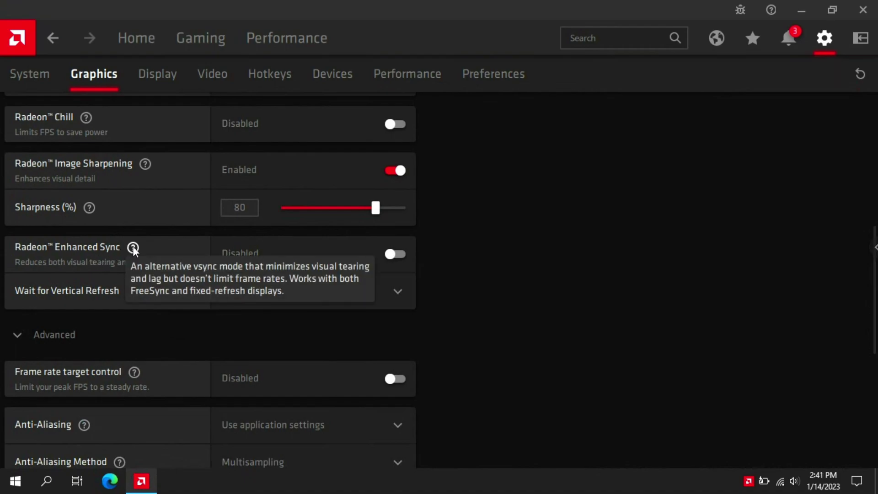
{"action": "left_click", "coordinate": [398, 252]}
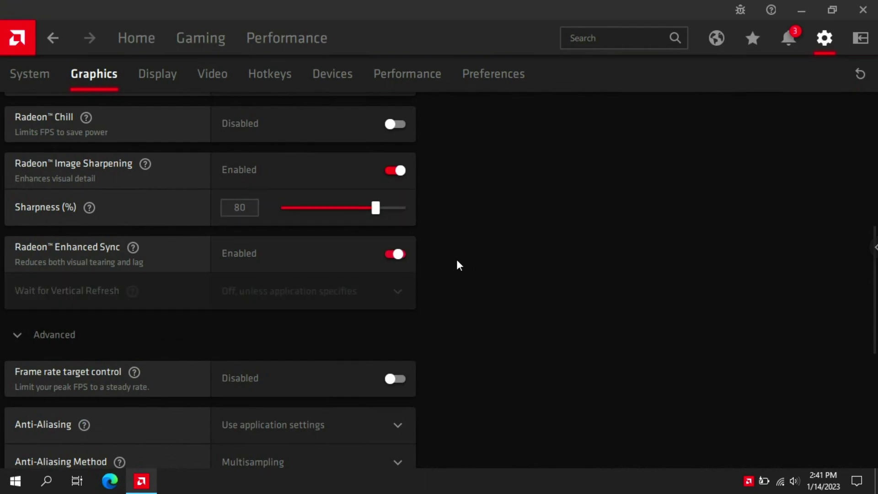
{"action": "left_click", "coordinate": [387, 255]}
{"action": "mouse_move", "coordinate": [136, 247]}
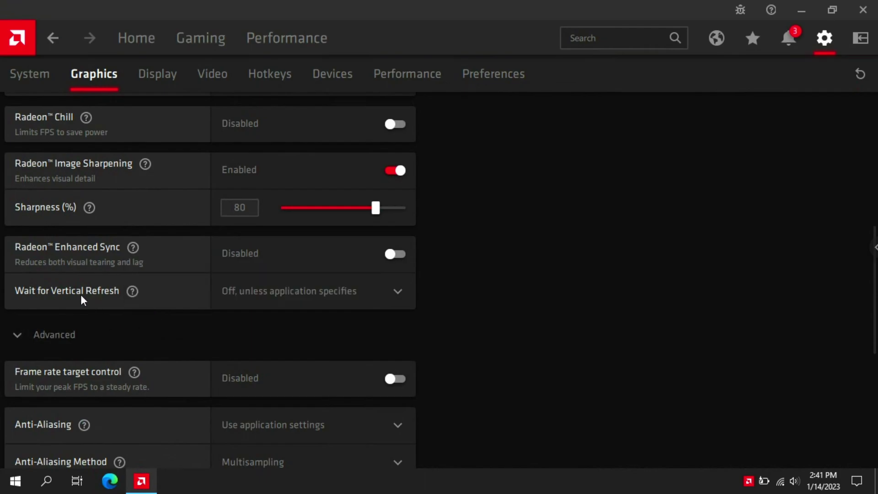
- Set Wait for Vertical Refresh to Always off for GPU 2
{"action": "left_click", "coordinate": [250, 289]}
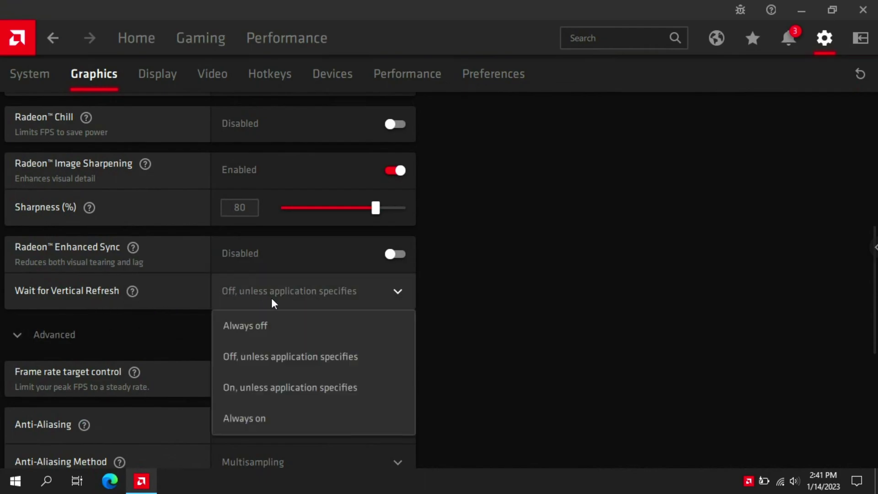
{"action": "left_click", "coordinate": [267, 323]}
- Set GPU 2's Anti-Aliasing to Use application settings and its Anti-Aliasing Method to Multisampling
{"action": "scroll", "coordinate": [566, 305], "scroll_direction": "down", "scroll_amount": 2}
{"action": "scroll", "coordinate": [566, 305], "scroll_direction": "down", "scroll_amount": 2}
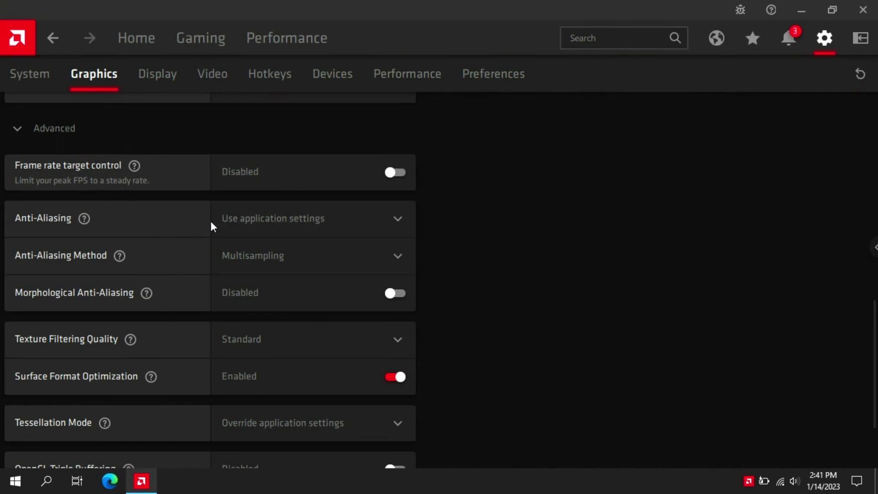
{"action": "left_click", "coordinate": [264, 224]}
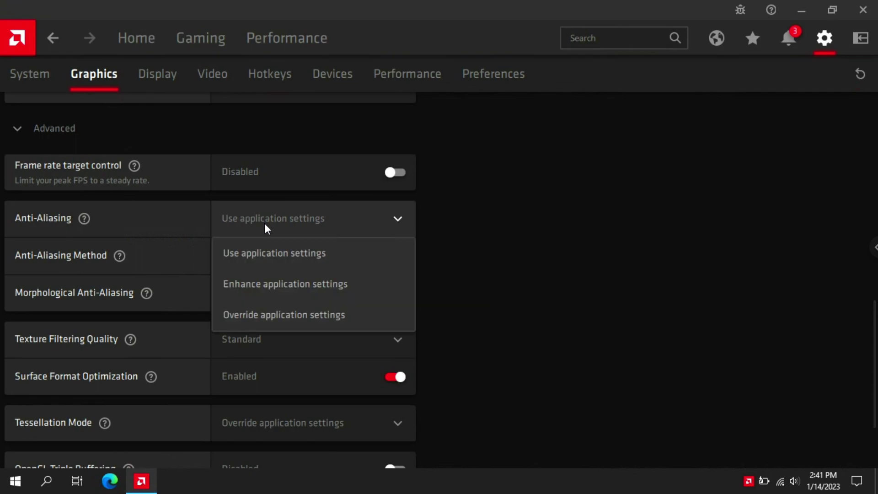
{"action": "left_click", "coordinate": [273, 258]}
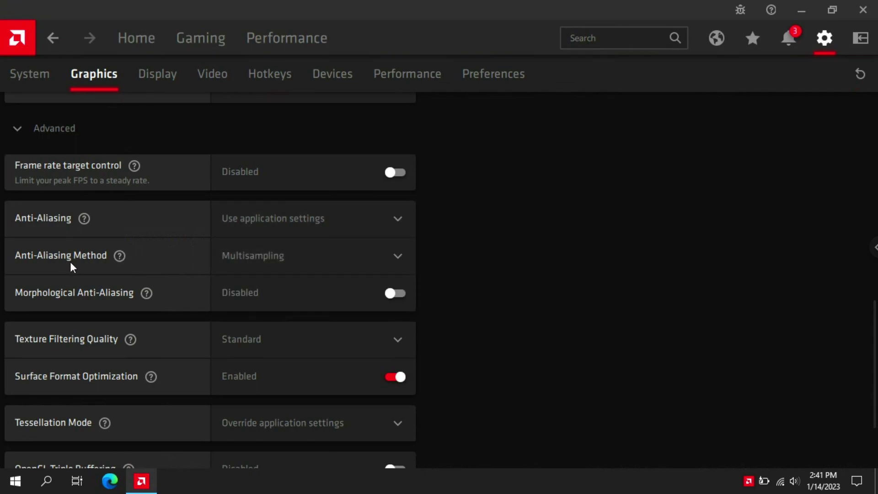
{"action": "left_click", "coordinate": [280, 256]}
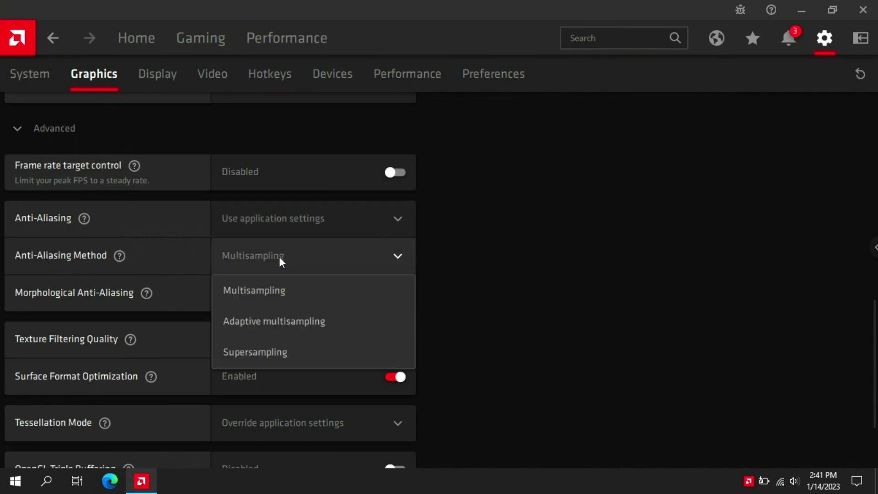
{"action": "left_click", "coordinate": [273, 292]}
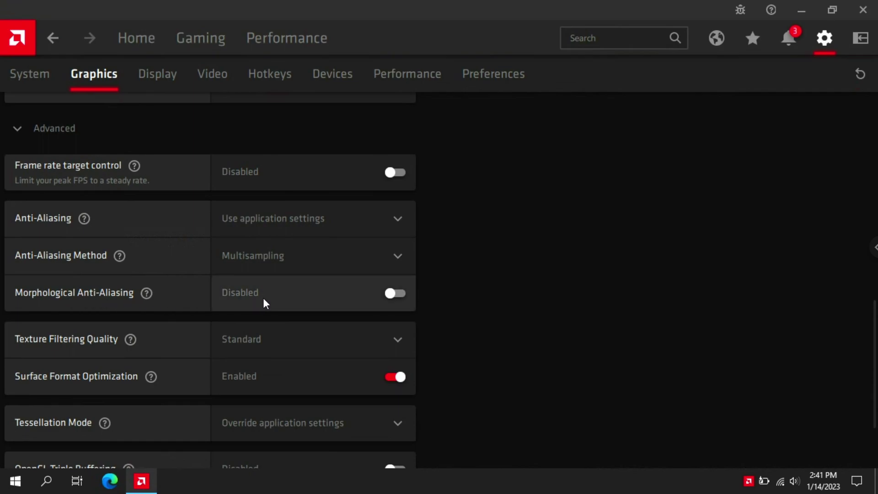
- Set GPU 2's Texture Filtering Quality to Performance and its Tessellation Mode to Override application settings
{"action": "scroll", "coordinate": [264, 303], "scroll_direction": "down", "scroll_amount": 3}
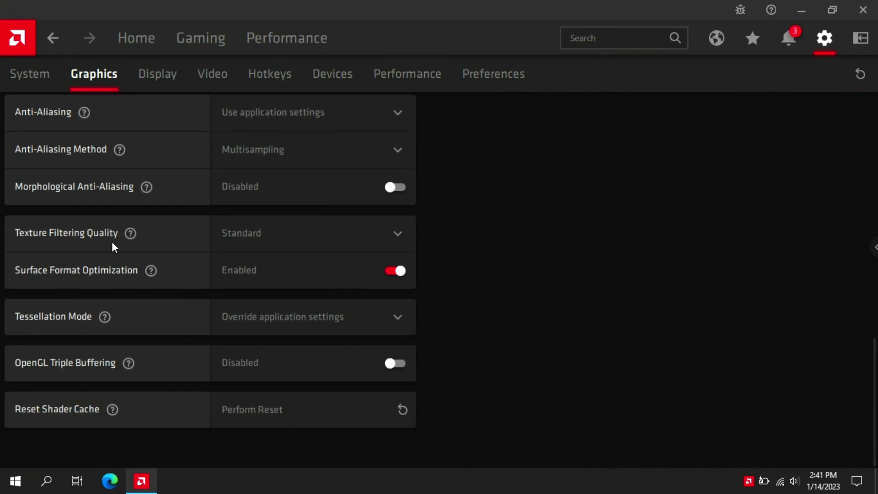
{"action": "left_click", "coordinate": [279, 239]}
{"action": "left_click", "coordinate": [280, 329]}
{"action": "left_click", "coordinate": [279, 319]}
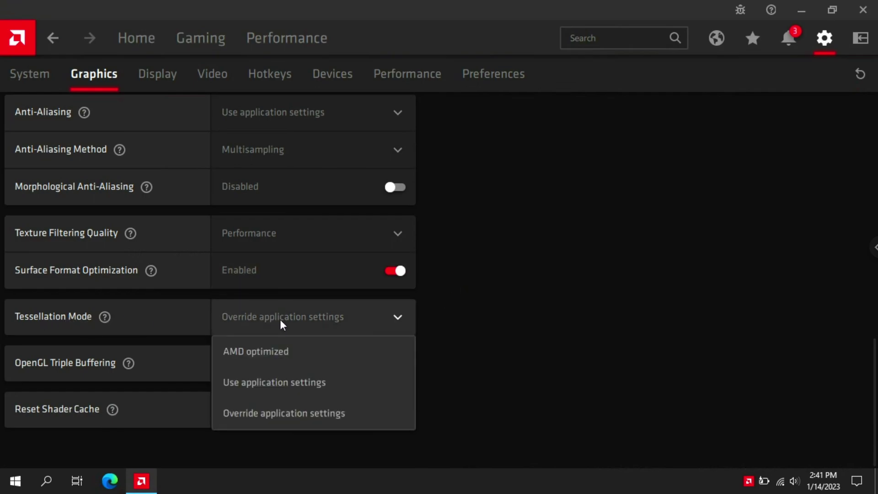
{"action": "left_click", "coordinate": [297, 415]}
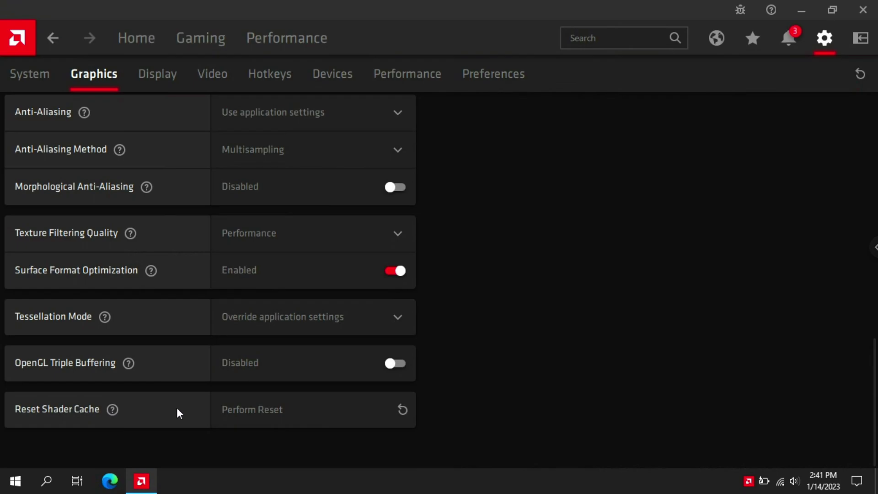
- Clear the shader cache for GPU 2
{"action": "left_click", "coordinate": [396, 410]}
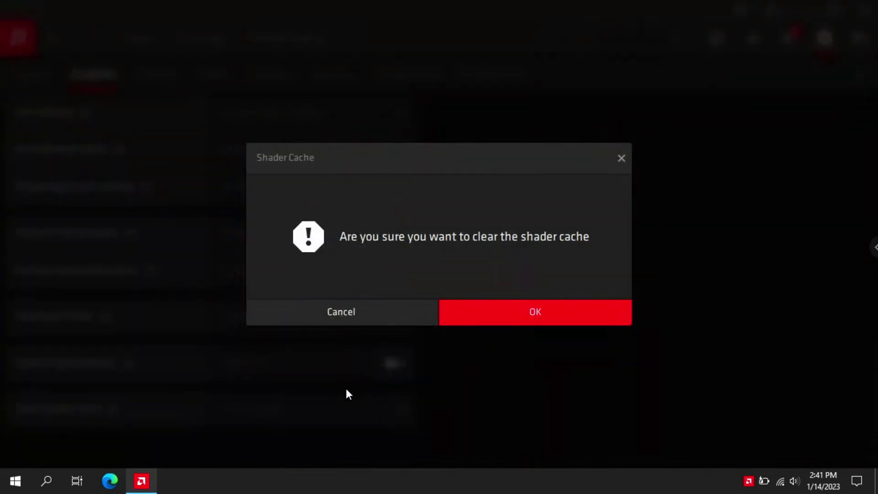
{"action": "left_click", "coordinate": [524, 315]}
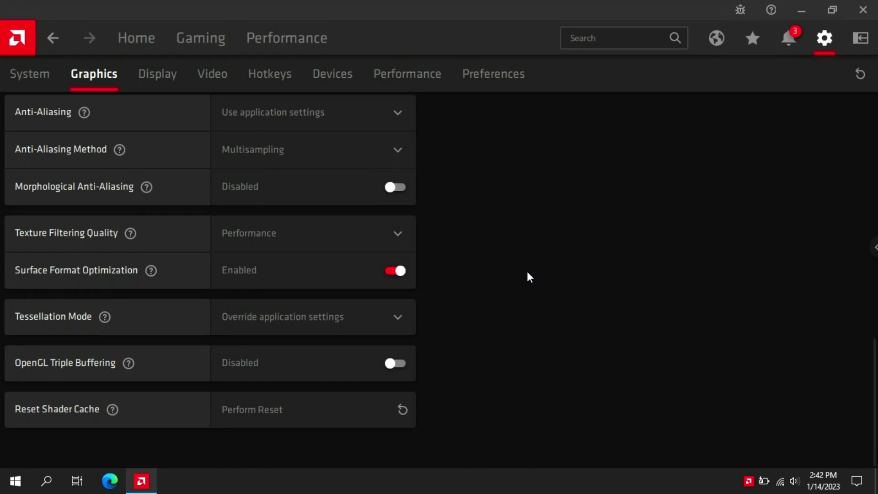
- Open the global display settings and review the display options and custom color controls
{"action": "scroll", "coordinate": [528, 271], "scroll_direction": "up", "scroll_amount": 15}
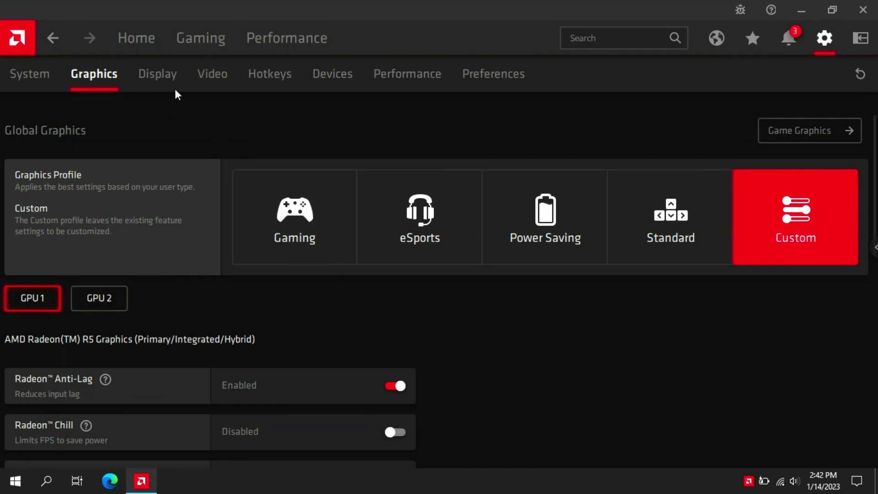
{"action": "left_click", "coordinate": [144, 73]}
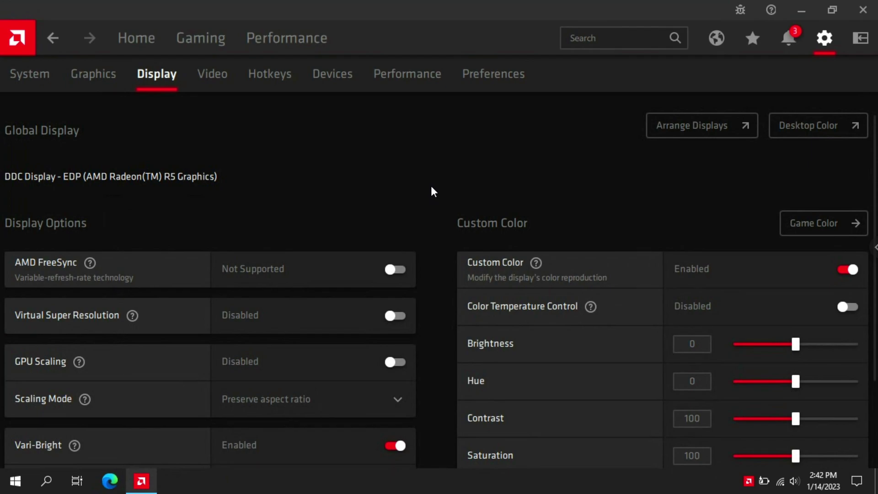
{"action": "scroll", "coordinate": [442, 201], "scroll_direction": "down", "scroll_amount": 2}
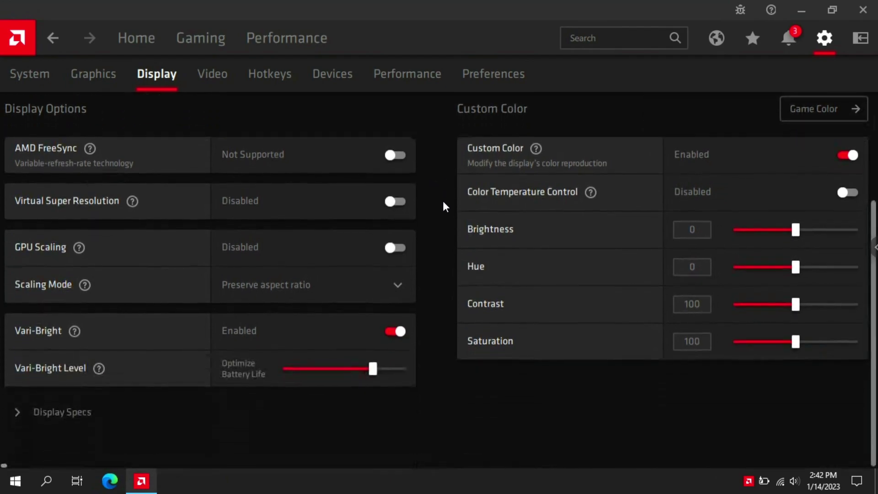
{"action": "scroll", "coordinate": [443, 202], "scroll_direction": "up", "scroll_amount": 2}
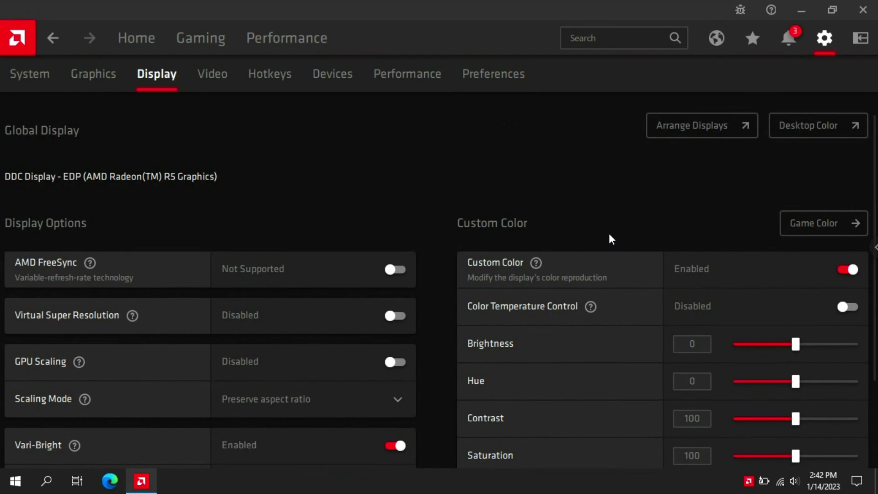
- Disable Custom Color in the global display settings
{"action": "left_click", "coordinate": [845, 270]}
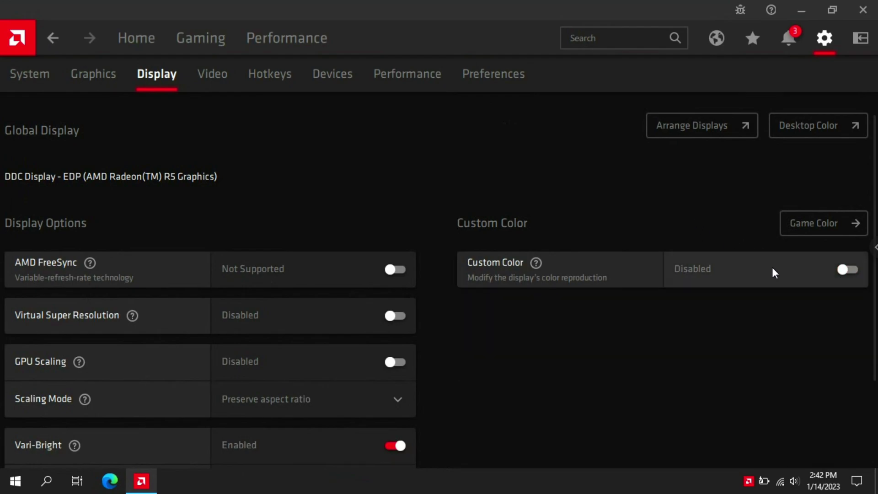
{"action": "left_click", "coordinate": [773, 268]}
{"action": "scroll", "coordinate": [637, 209], "scroll_direction": "down", "scroll_amount": 3}
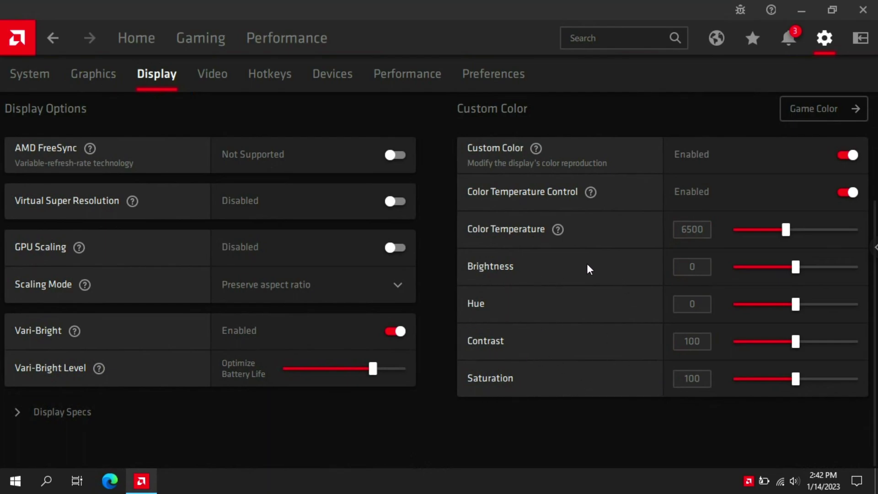
{"action": "scroll", "coordinate": [604, 263], "scroll_direction": "up", "scroll_amount": 3}
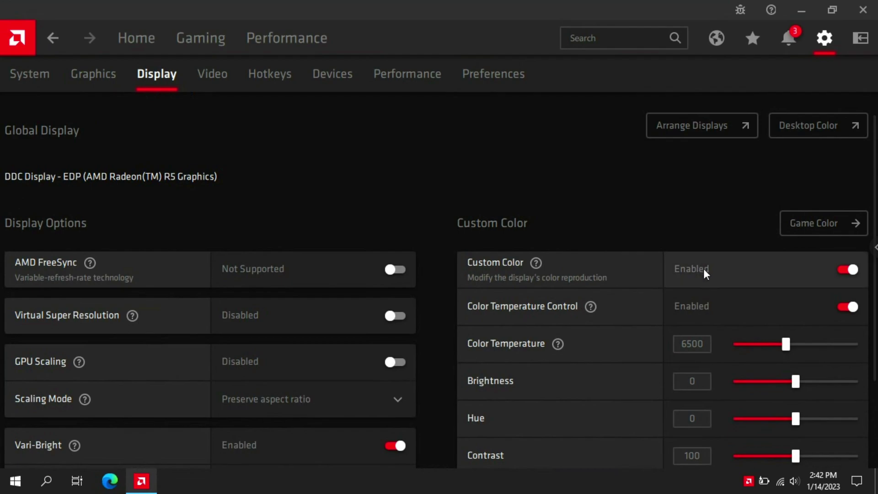
{"action": "left_click", "coordinate": [704, 268]}
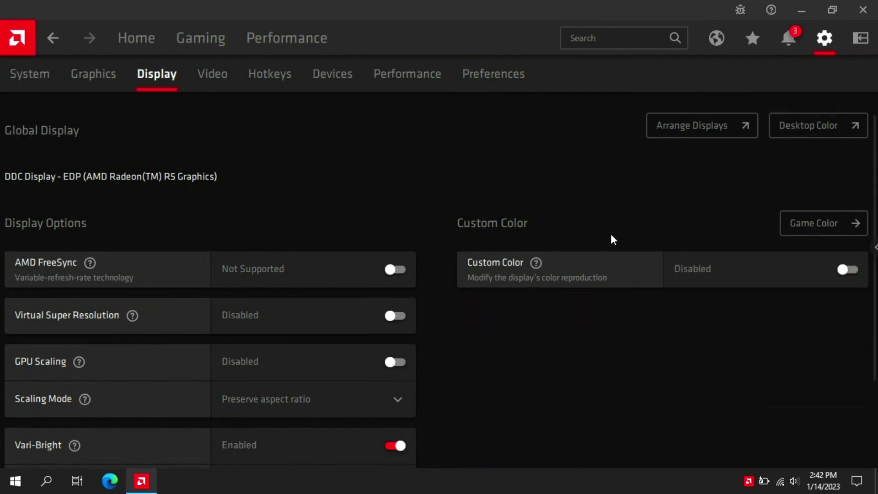
{"action": "scroll", "coordinate": [492, 297], "scroll_direction": "down", "scroll_amount": 2}
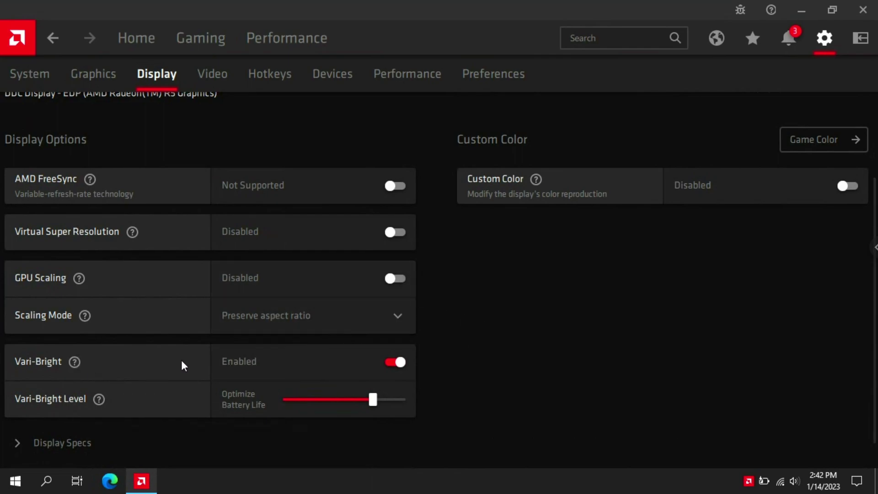
- Disable Vari-Bright and set the Scaling Mode to Full panel in the display options
{"action": "left_click", "coordinate": [306, 361]}
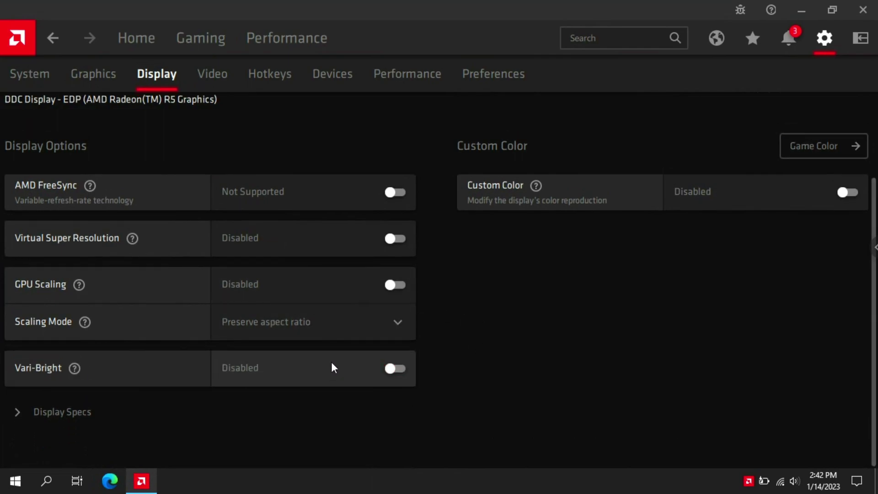
{"action": "left_click", "coordinate": [245, 323]}
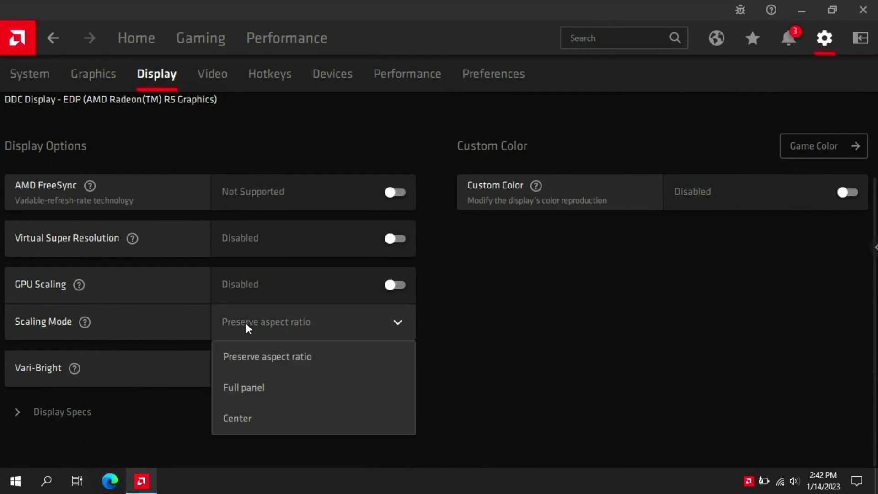
{"action": "left_click", "coordinate": [297, 393]}
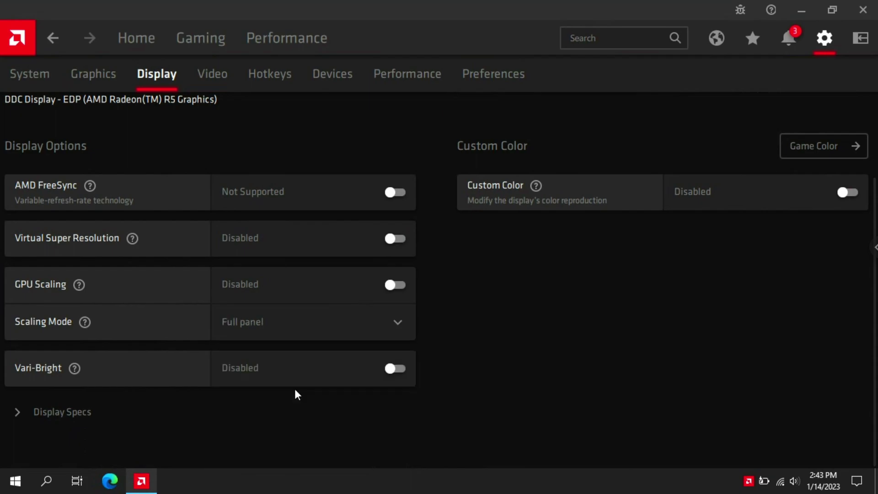
- Enable GPU Scaling and read the descriptions of Virtual Super Resolution and AMD FreeSync
{"action": "scroll", "coordinate": [135, 338], "scroll_direction": "up", "scroll_amount": 1}
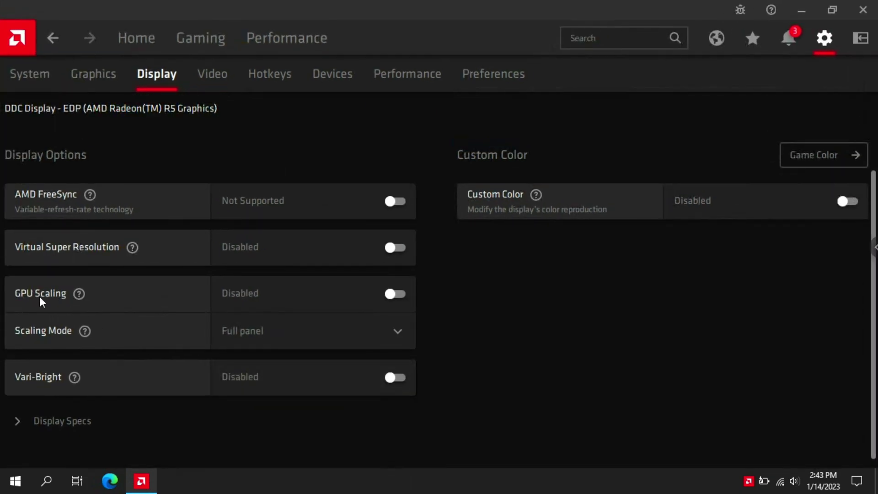
{"action": "left_click", "coordinate": [315, 299]}
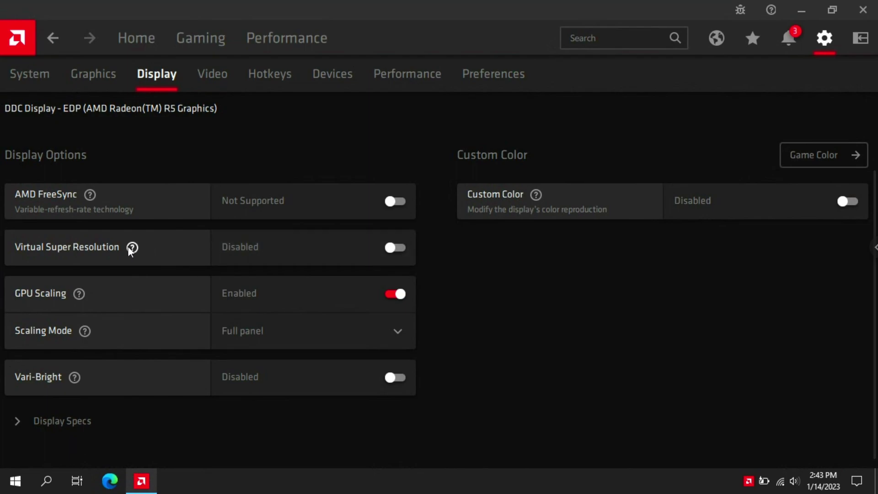
{"action": "mouse_move", "coordinate": [132, 248]}
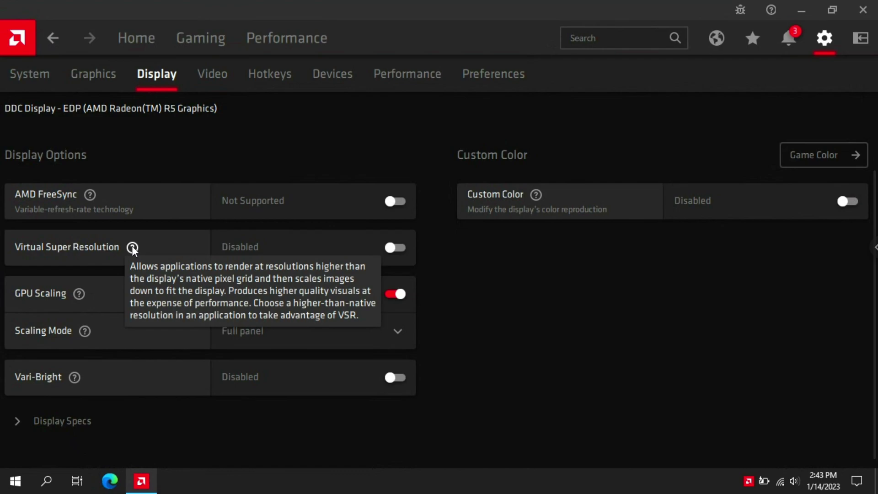
{"action": "scroll", "coordinate": [482, 385], "scroll_direction": "up", "scroll_amount": 2}
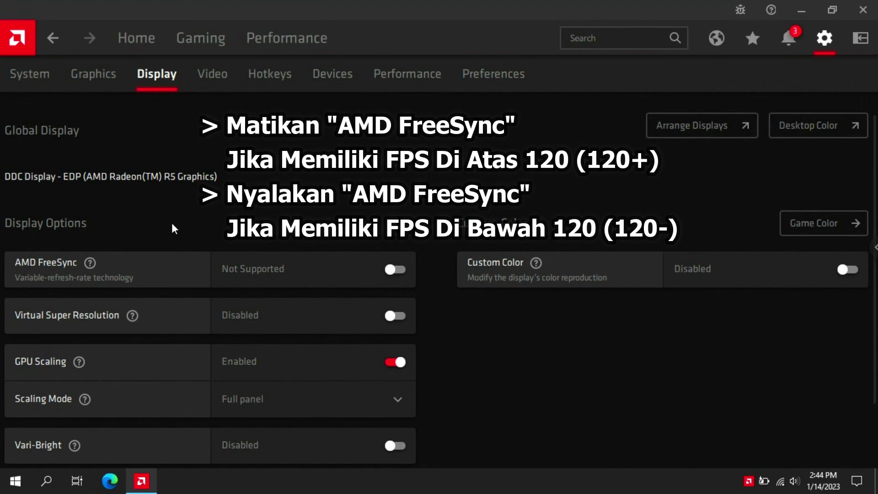
{"action": "mouse_move", "coordinate": [91, 261]}
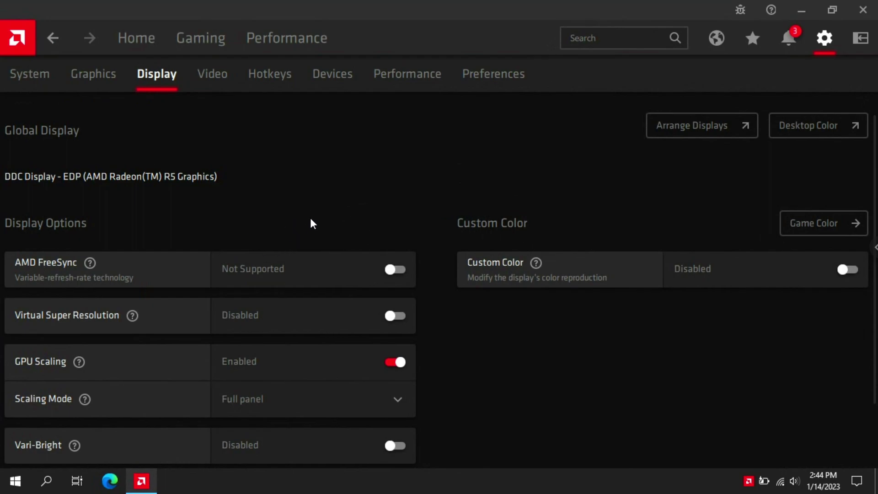
- Look through the video profiles, performance metrics, installed games and home overview, and close AMD Radeon Software
{"action": "left_click", "coordinate": [216, 82]}
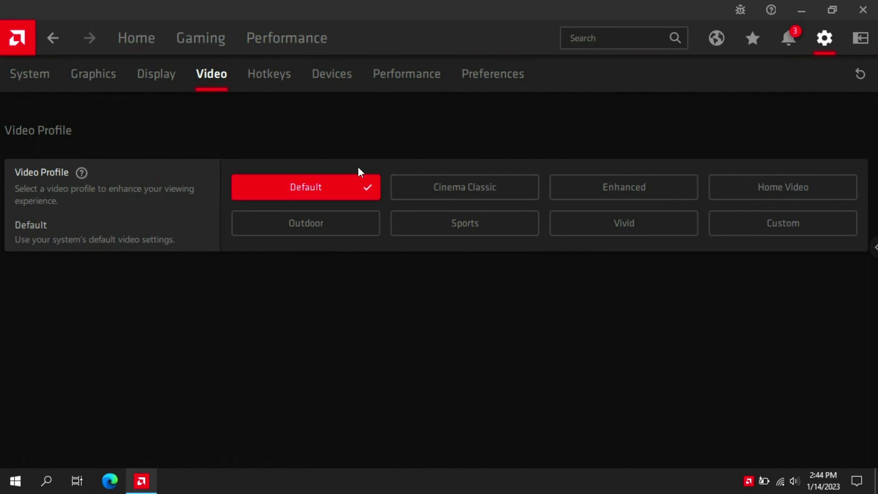
{"action": "left_click", "coordinate": [284, 46]}
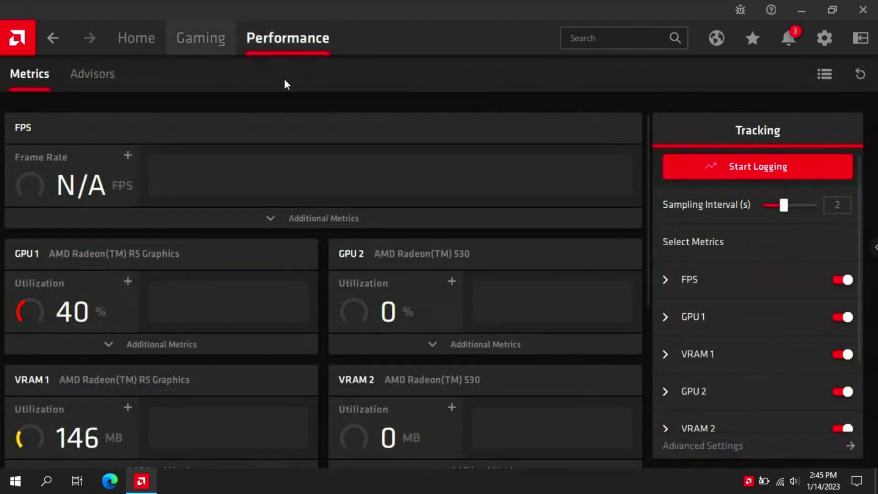
{"action": "left_click", "coordinate": [199, 36]}
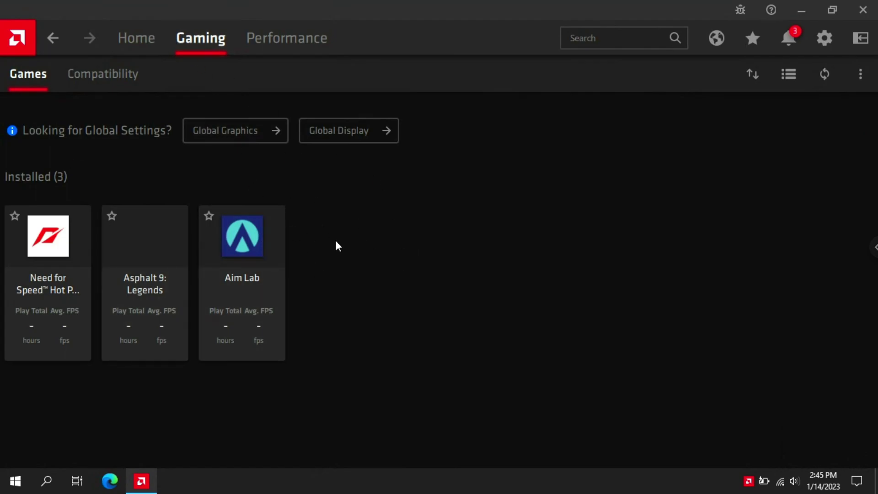
{"action": "left_click", "coordinate": [145, 38]}
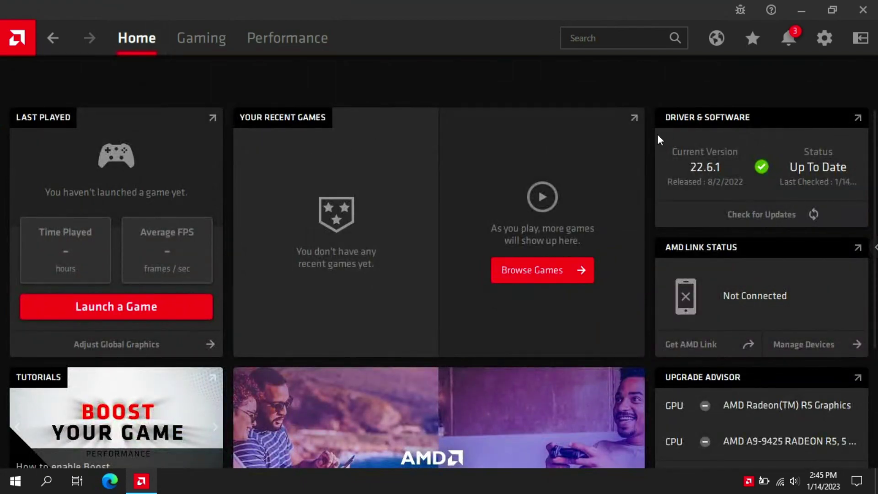
{"action": "left_click", "coordinate": [862, 10]}
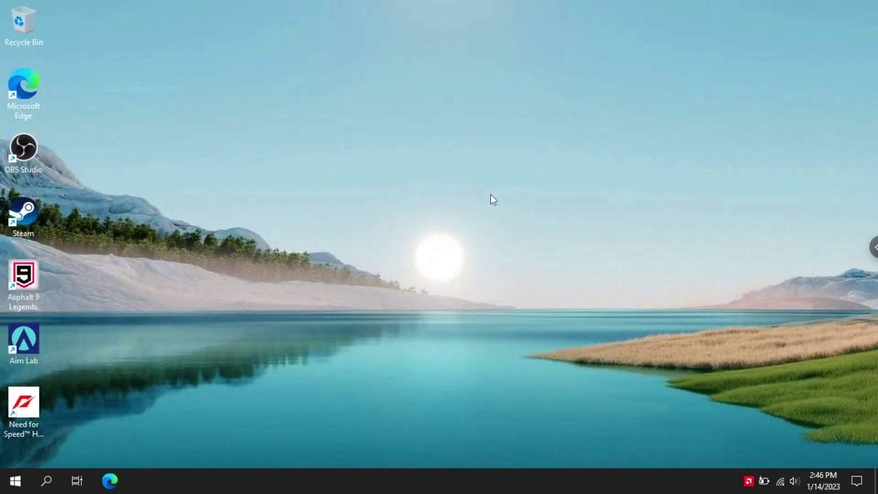
- Search Windows for the Settings app, open it and maximize its window
{"action": "left_click", "coordinate": [46, 480]}
{"action": "type", "text": "settomgs"}
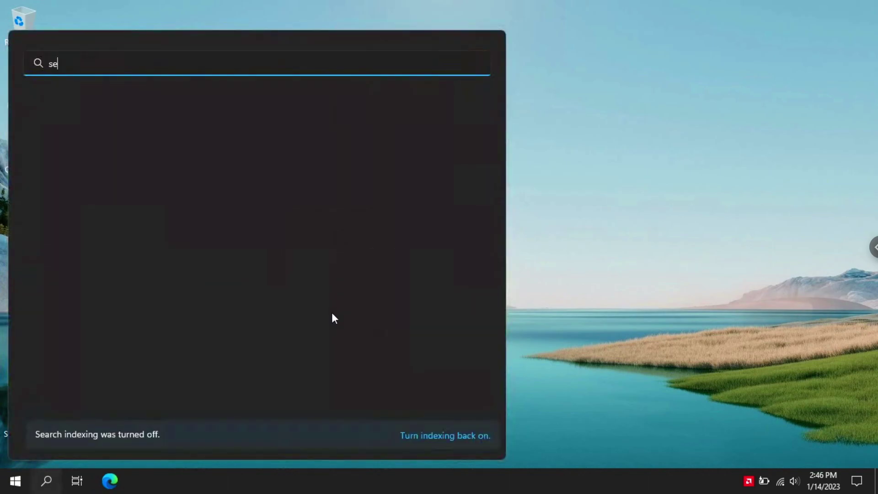
{"action": "key", "text": "BackSpace"}
{"action": "key", "text": "BackSpace"}
{"action": "key", "text": "BackSpace"}
{"action": "key", "text": "BackSpace"}
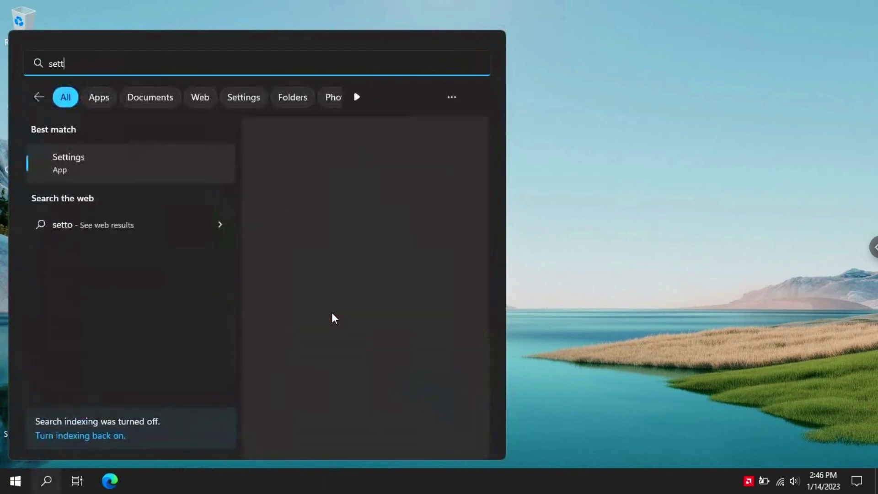
{"action": "left_click", "coordinate": [158, 174]}
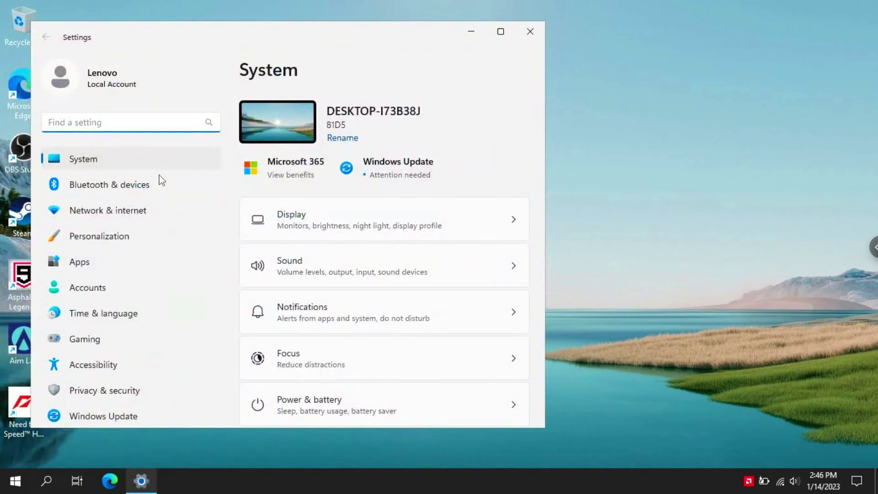
{"action": "left_click", "coordinate": [497, 36]}
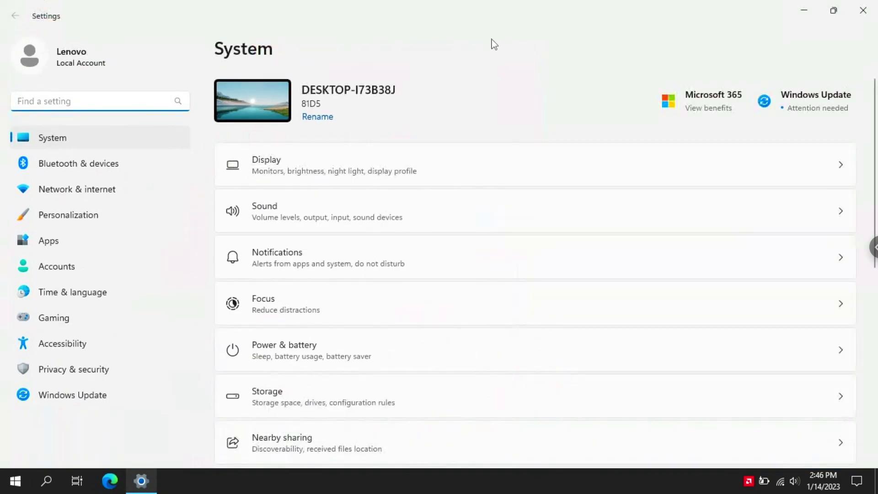
- Check the Game Mode setting and the Captures recording preferences in the Windows gaming settings
{"action": "left_click", "coordinate": [60, 325]}
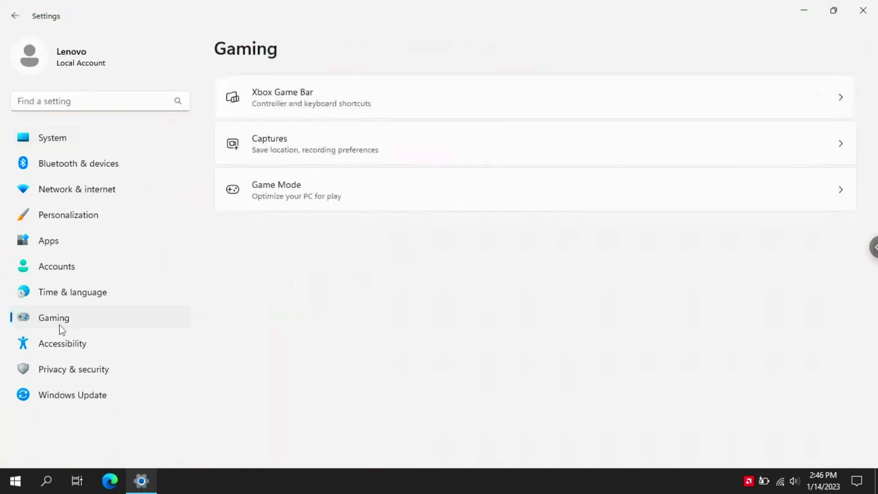
{"action": "left_click", "coordinate": [411, 190]}
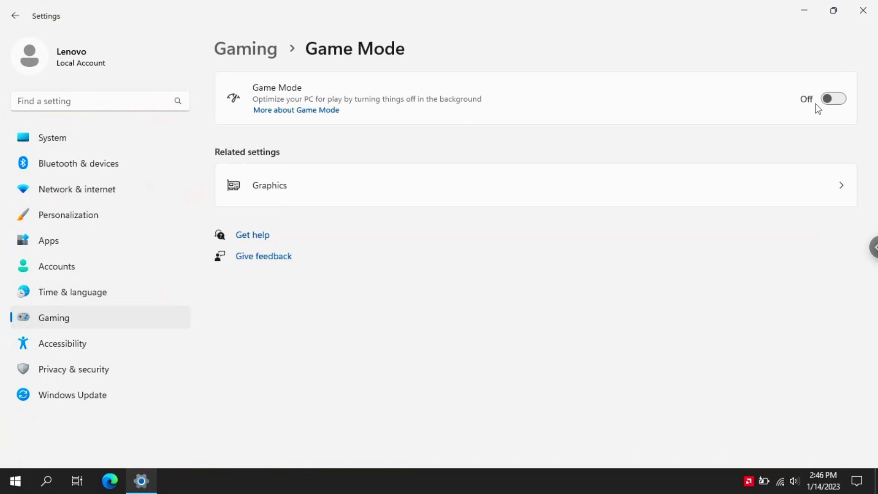
{"action": "left_click", "coordinate": [253, 52]}
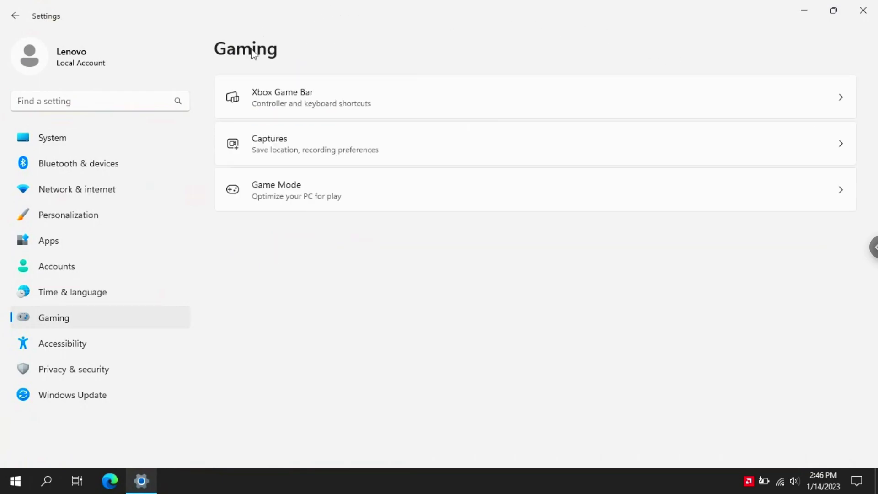
{"action": "left_click", "coordinate": [346, 142]}
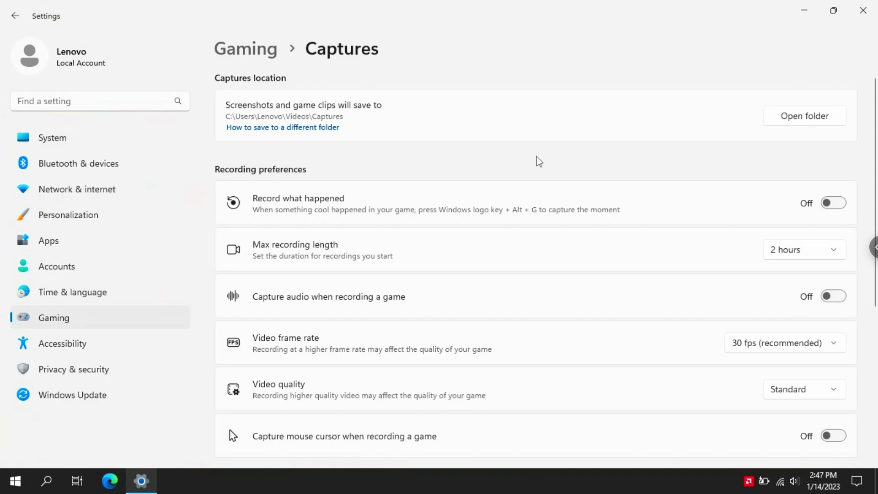
{"action": "scroll", "coordinate": [532, 170], "scroll_direction": "down", "scroll_amount": 2}
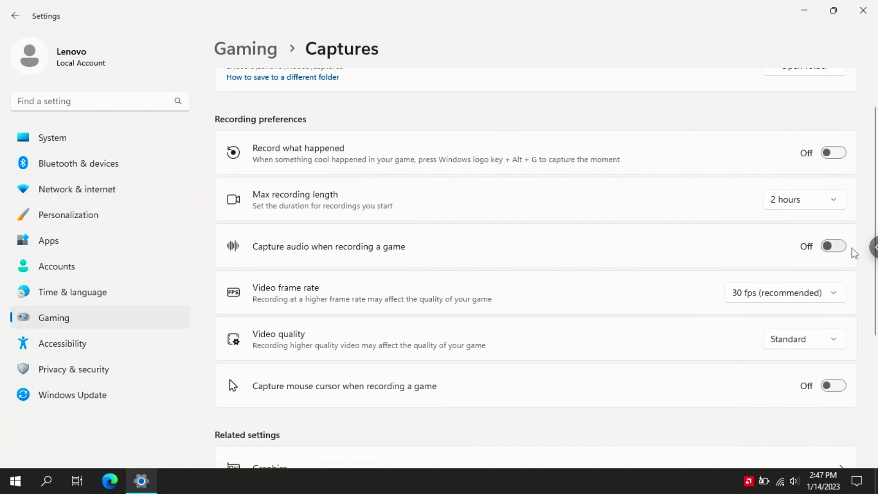
{"action": "scroll", "coordinate": [448, 355], "scroll_direction": "down", "scroll_amount": 1}
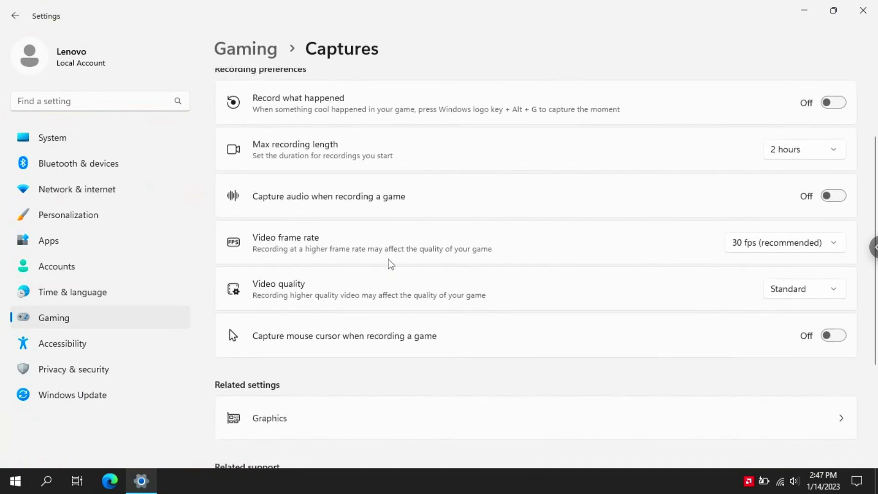
- Open the default graphics settings from the system display's graphics options
{"action": "left_click", "coordinate": [112, 140]}
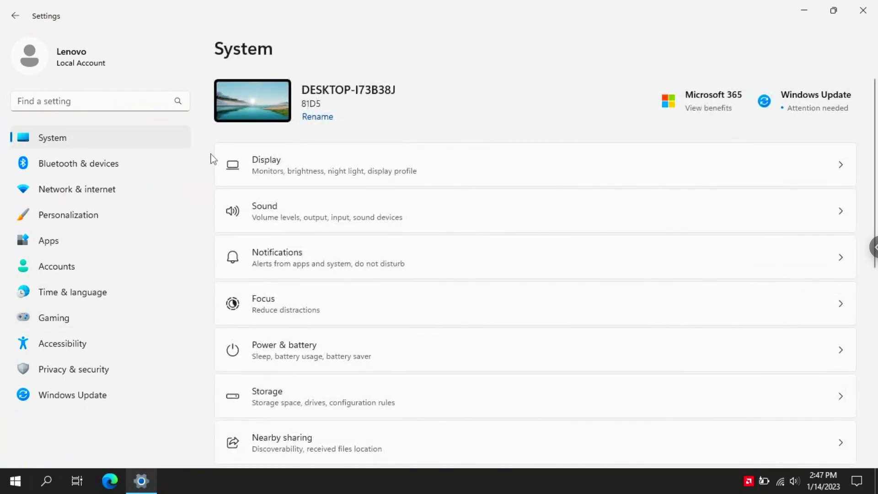
{"action": "left_click", "coordinate": [299, 171]}
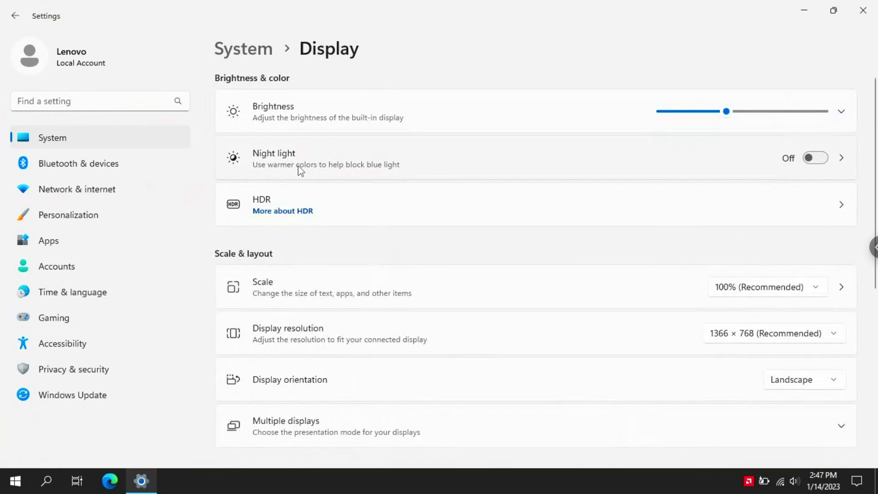
{"action": "scroll", "coordinate": [340, 207], "scroll_direction": "down", "scroll_amount": 6}
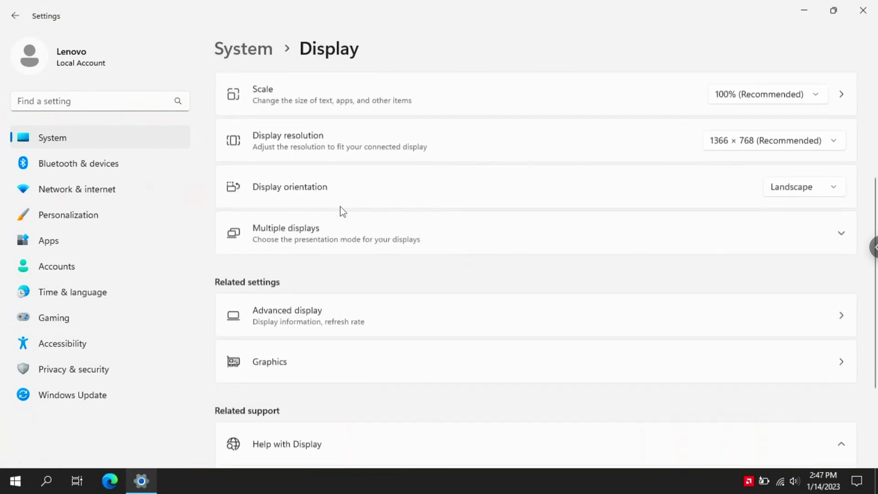
{"action": "left_click", "coordinate": [283, 257]}
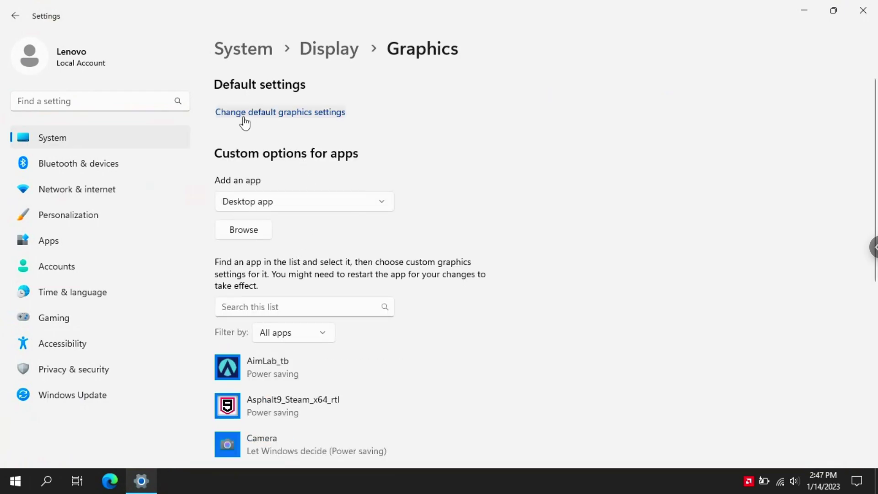
{"action": "left_click", "coordinate": [285, 118]}
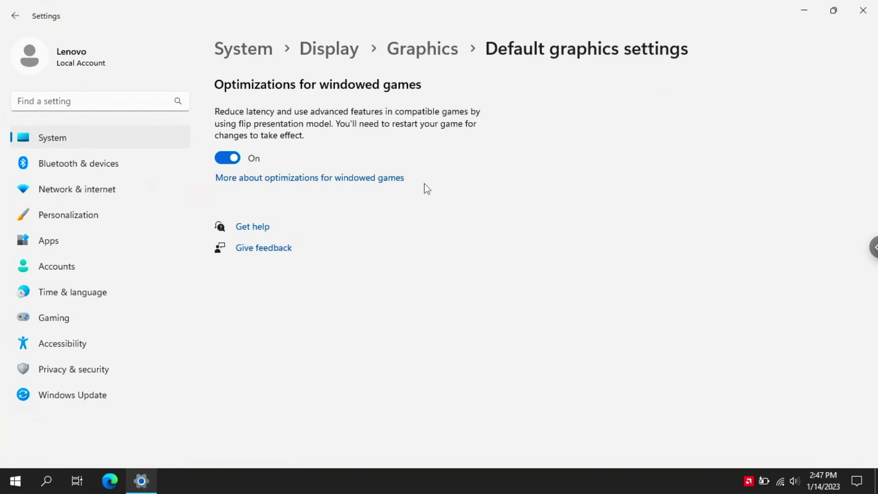
- Switch the optimizations for windowed games off and back on, and close the Settings window
{"action": "left_click", "coordinate": [227, 158]}
{"action": "left_click", "coordinate": [228, 159]}
{"action": "left_click", "coordinate": [857, 10]}
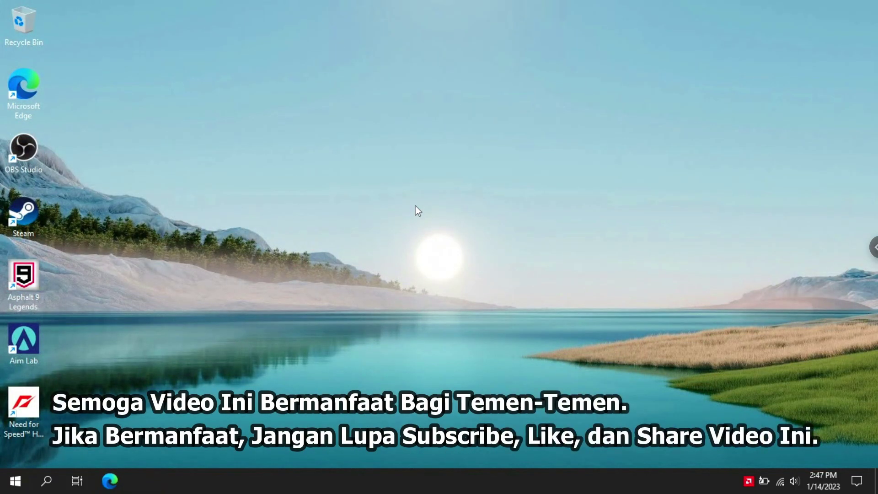